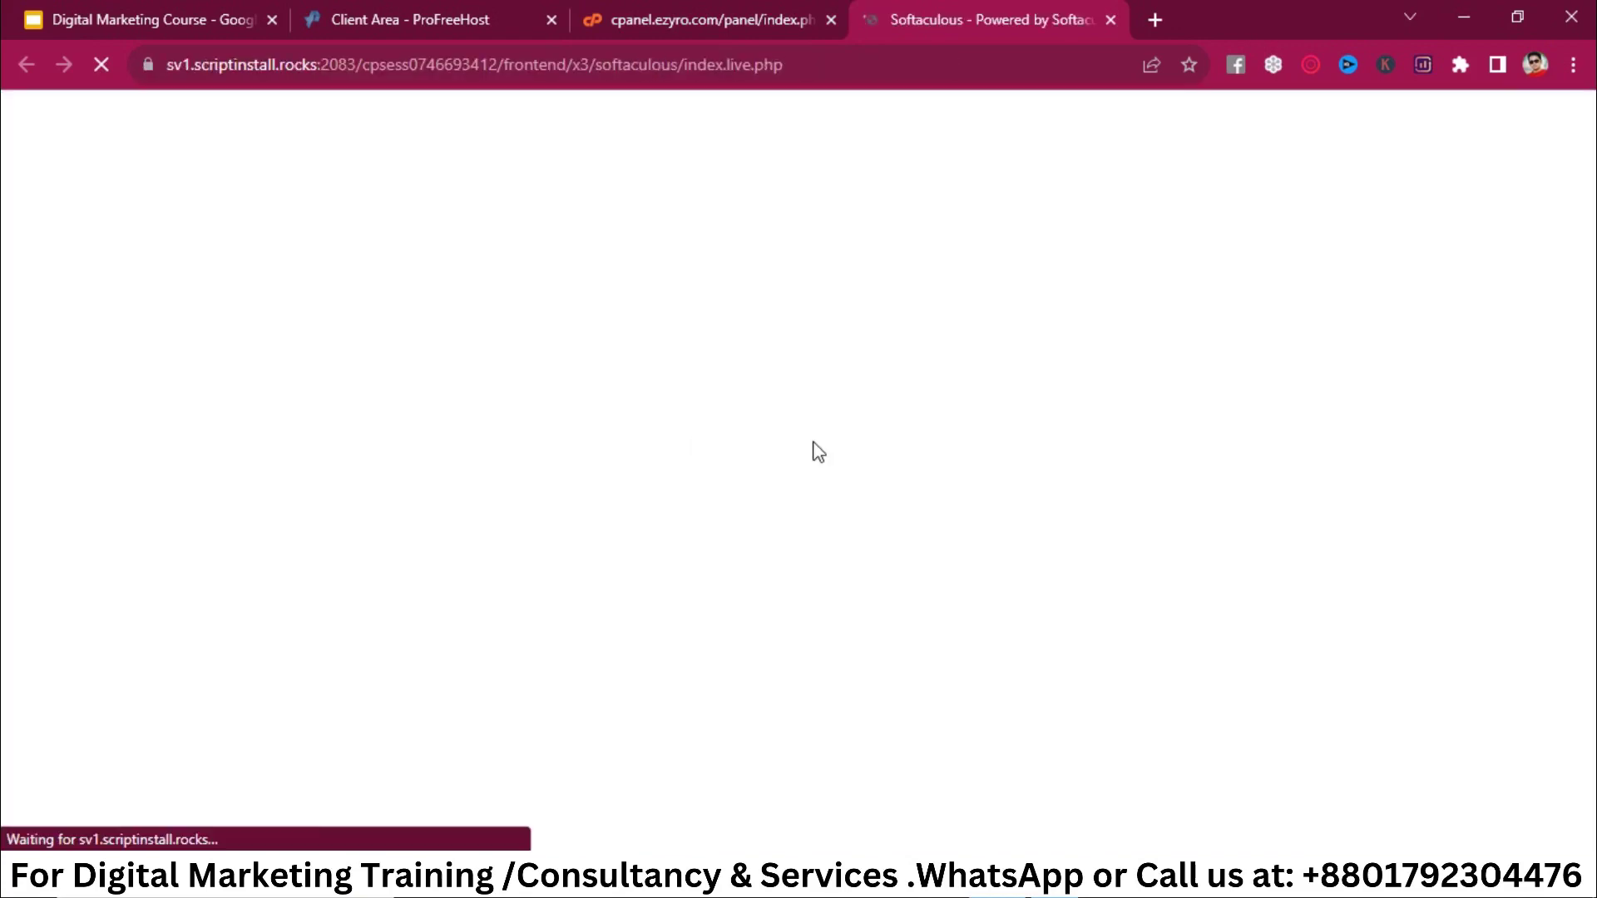
scroll(431, 463, down, 2)
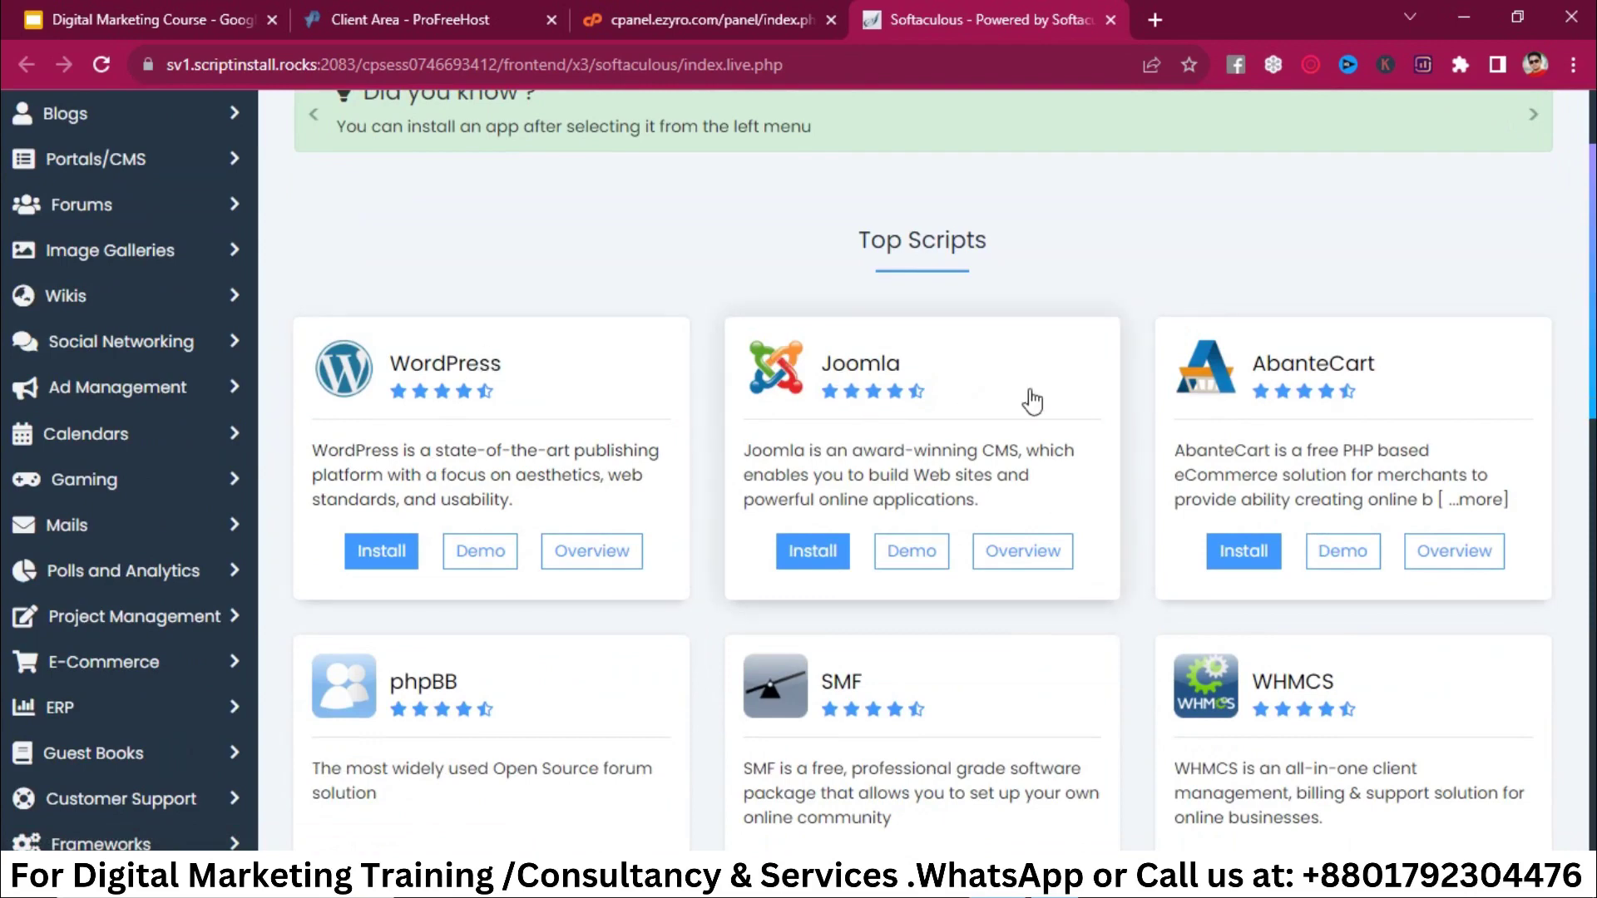
scroll(1081, 682, down, 1)
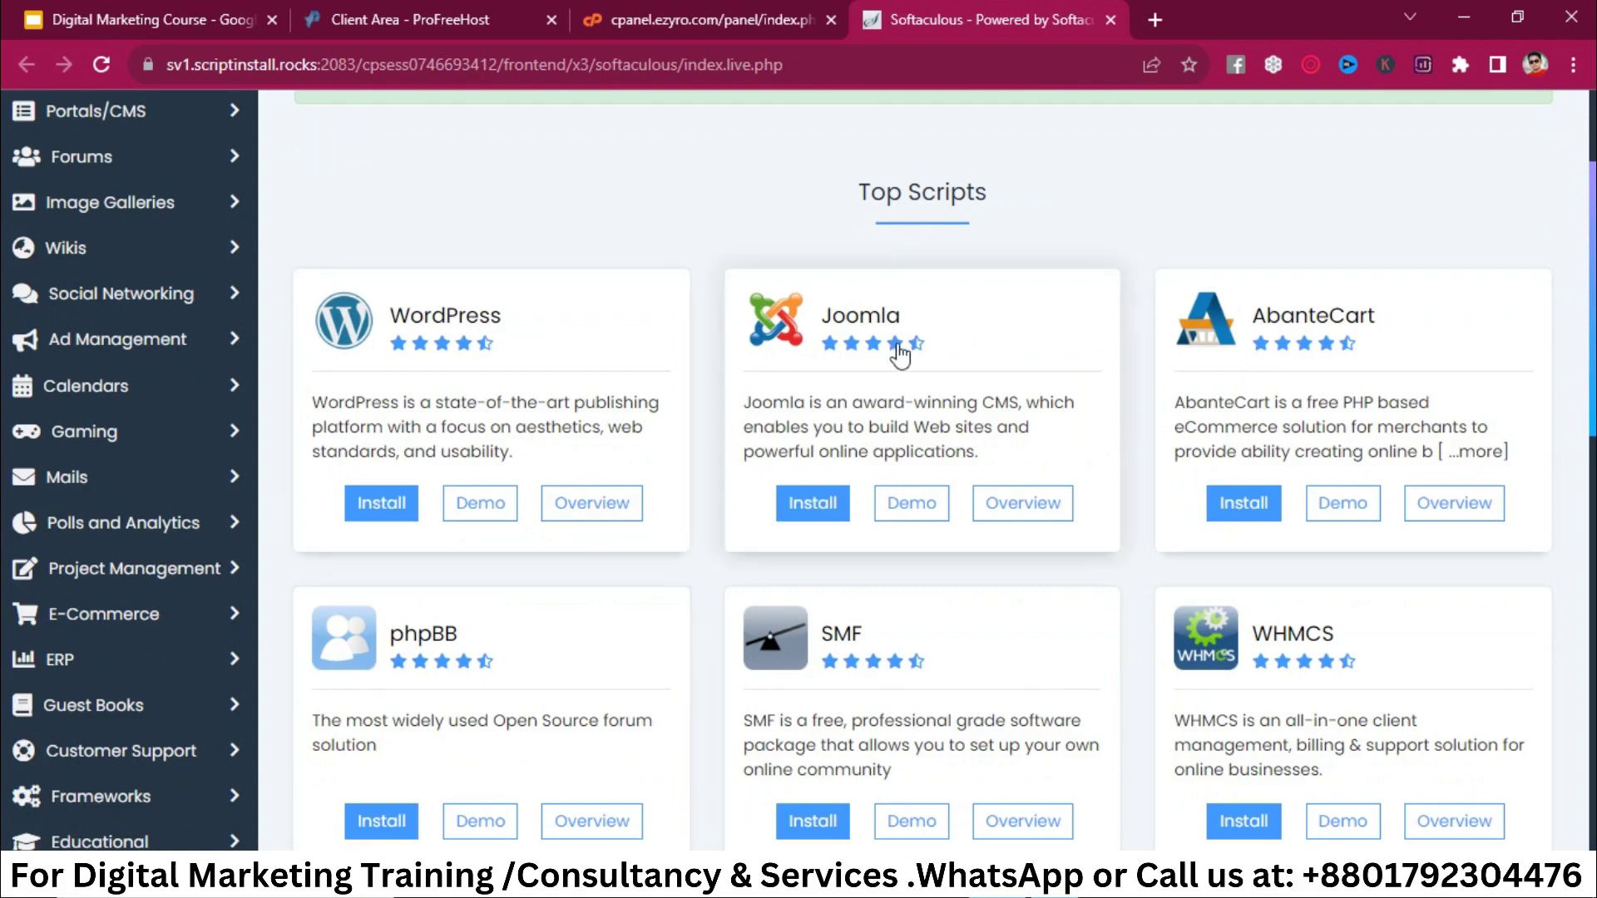
scroll(1091, 560, down, 5)
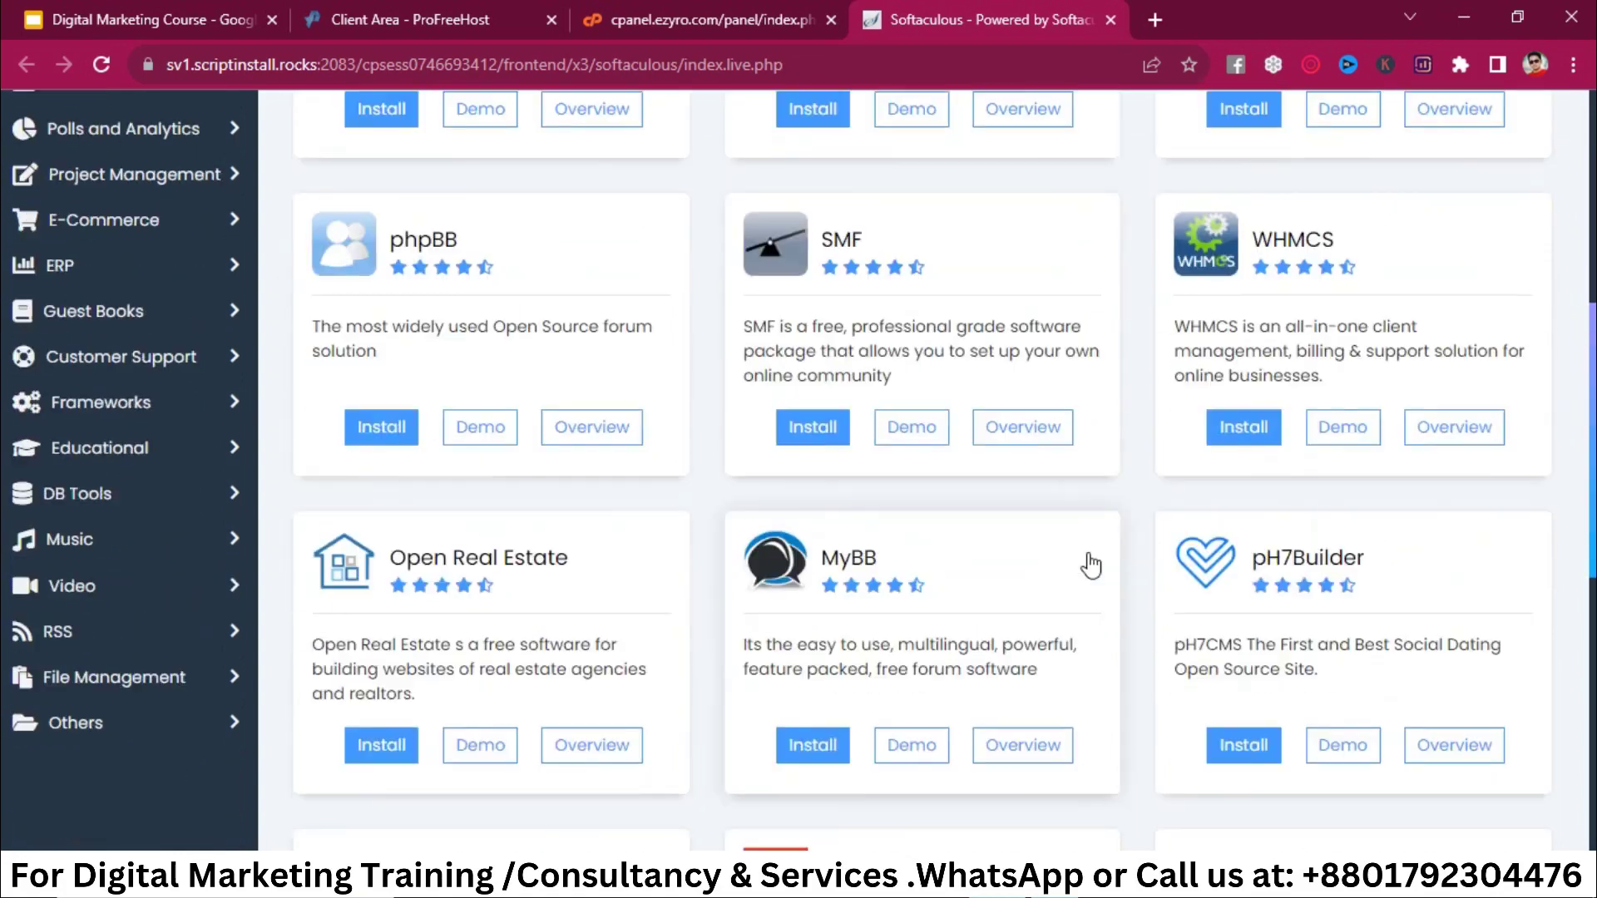
scroll(1091, 559, down, 4)
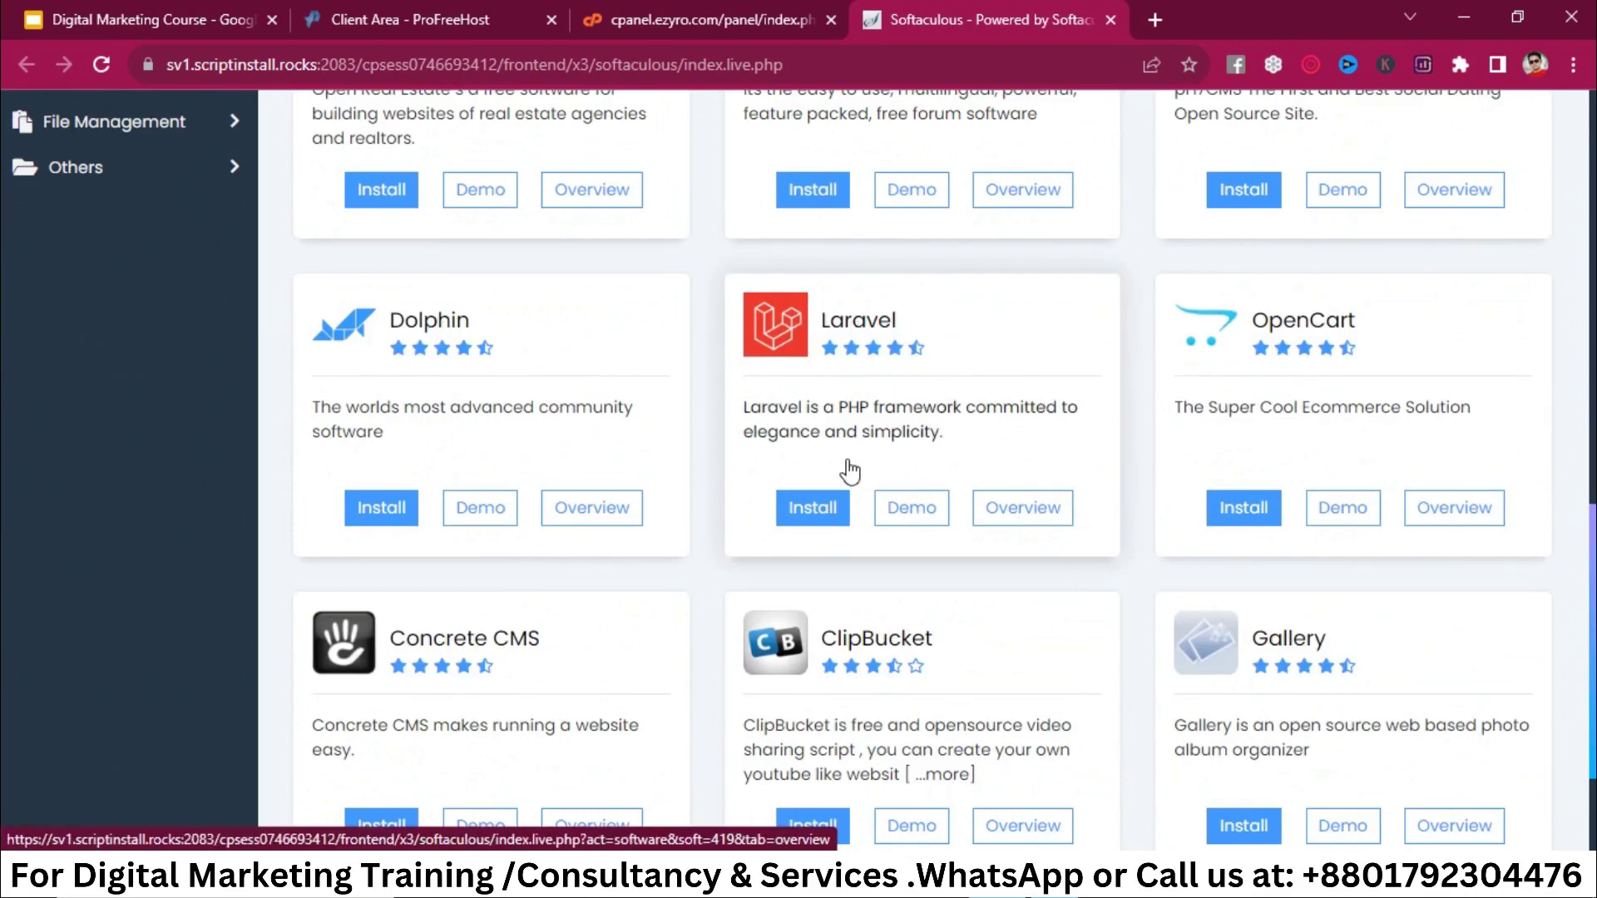
scroll(850, 471, down, 3)
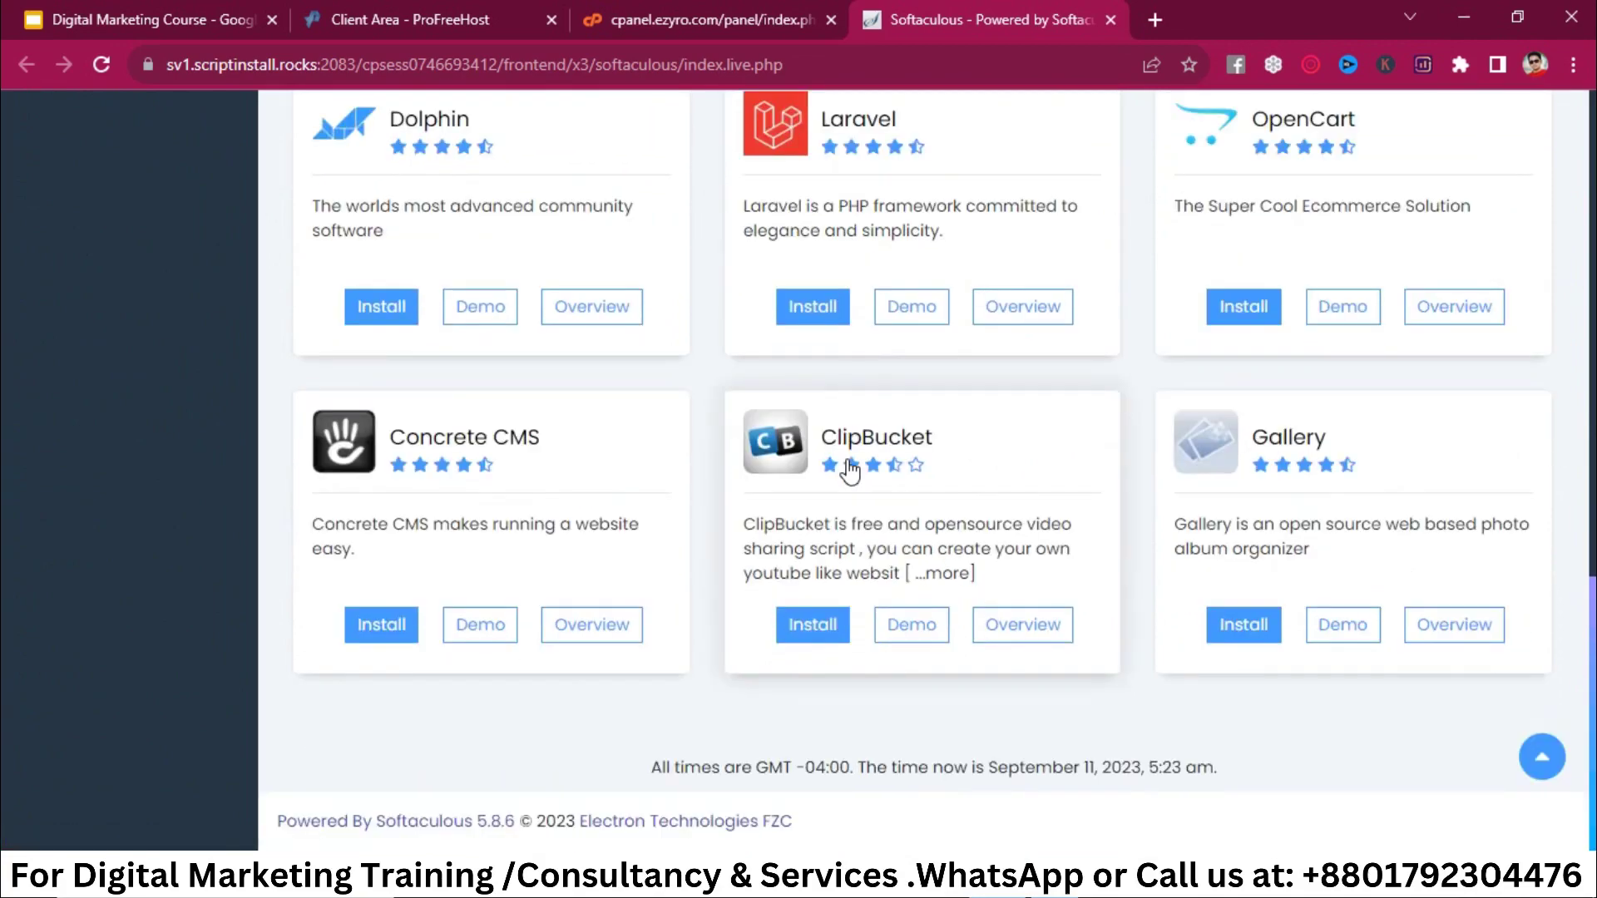
scroll(850, 472, up, 3)
scroll(850, 472, up, 10)
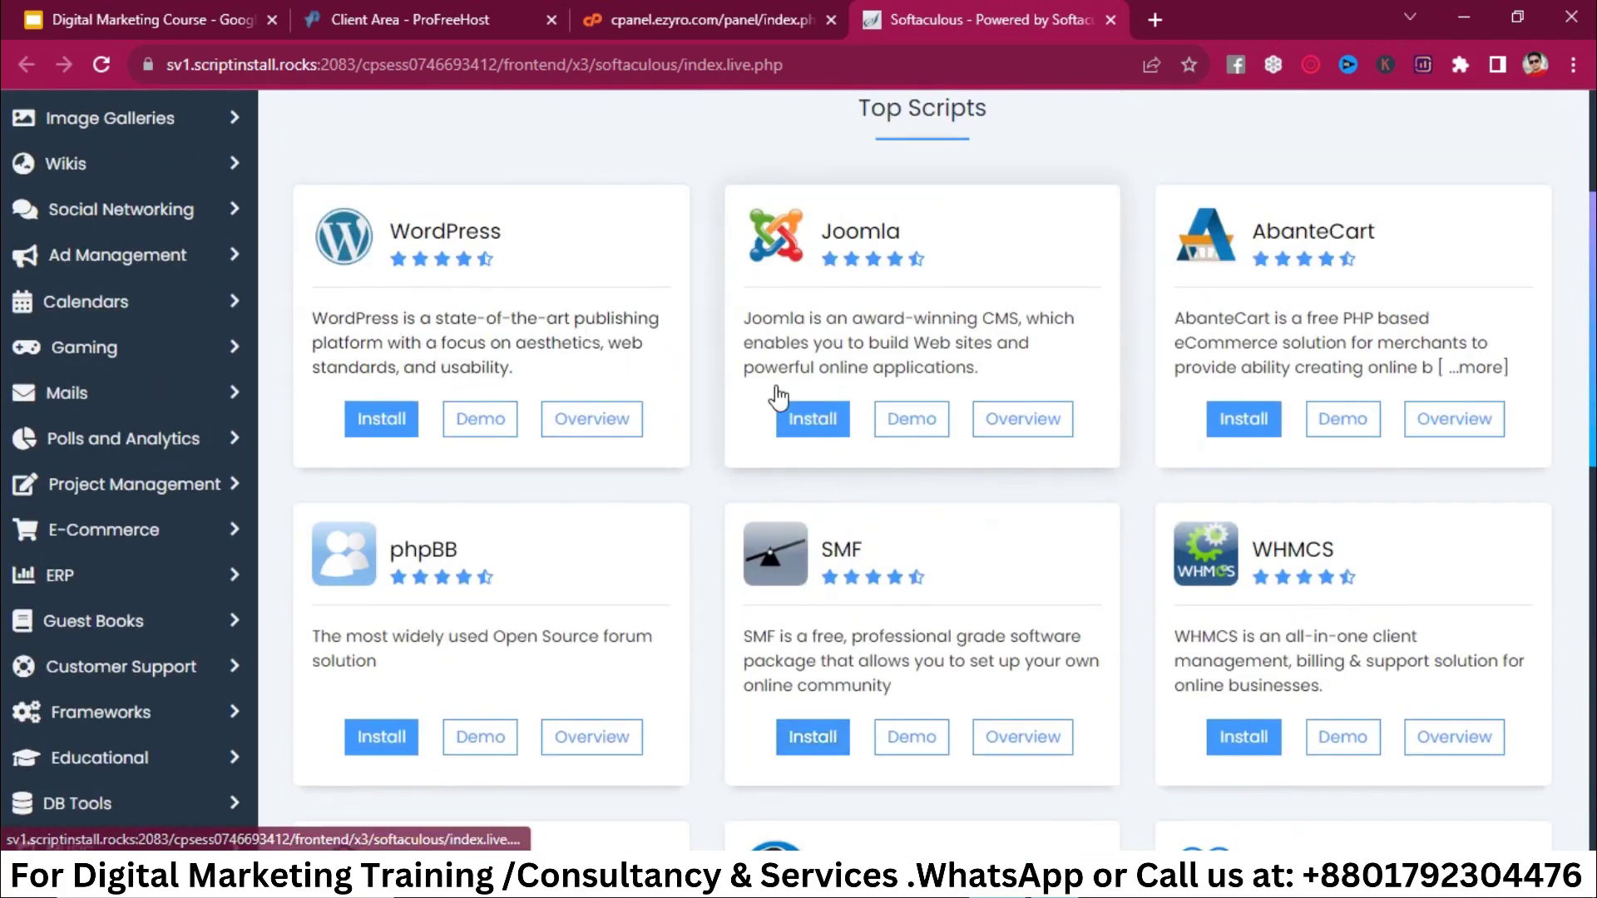
Step: Start a new WordPress installation and scroll through its install form
click(382, 422)
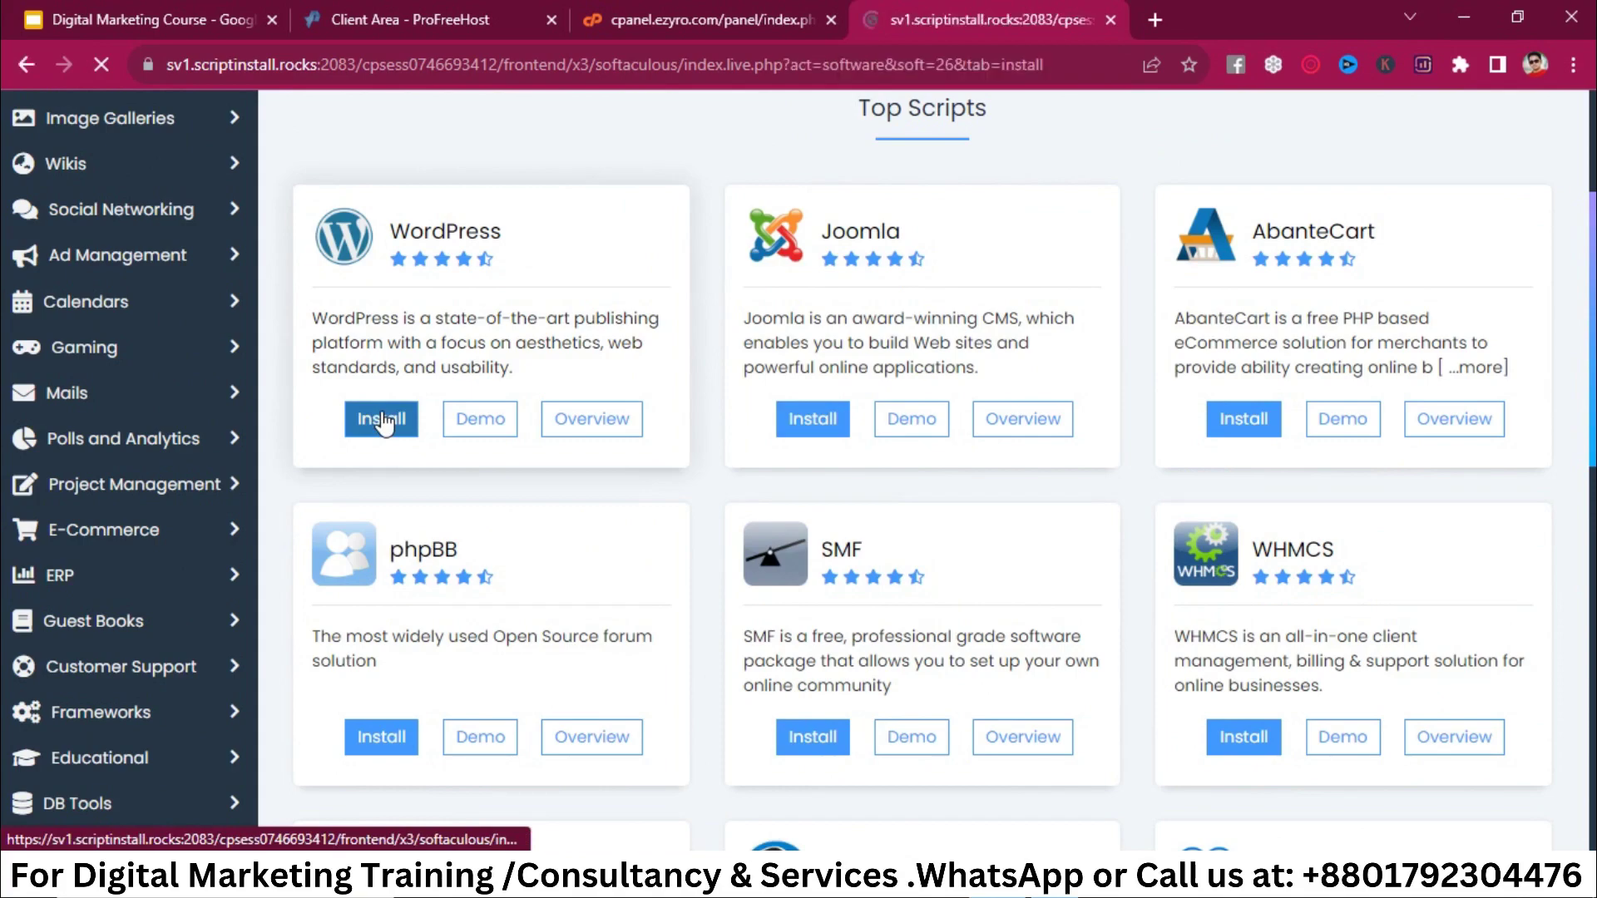
scroll(725, 421, down, 3)
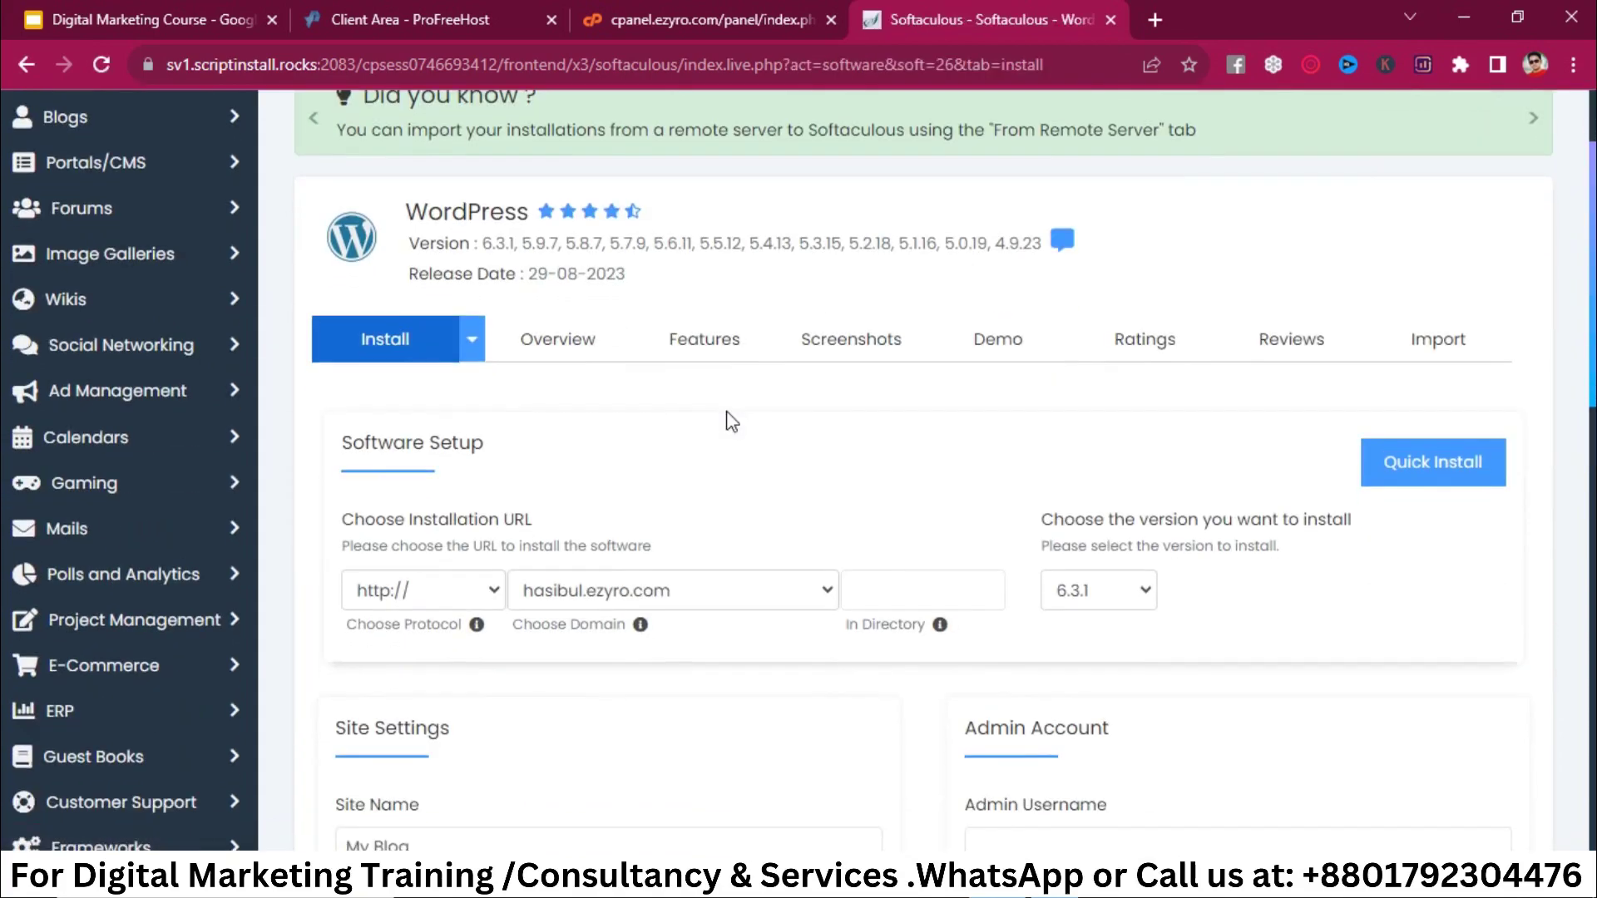
scroll(728, 421, down, 2)
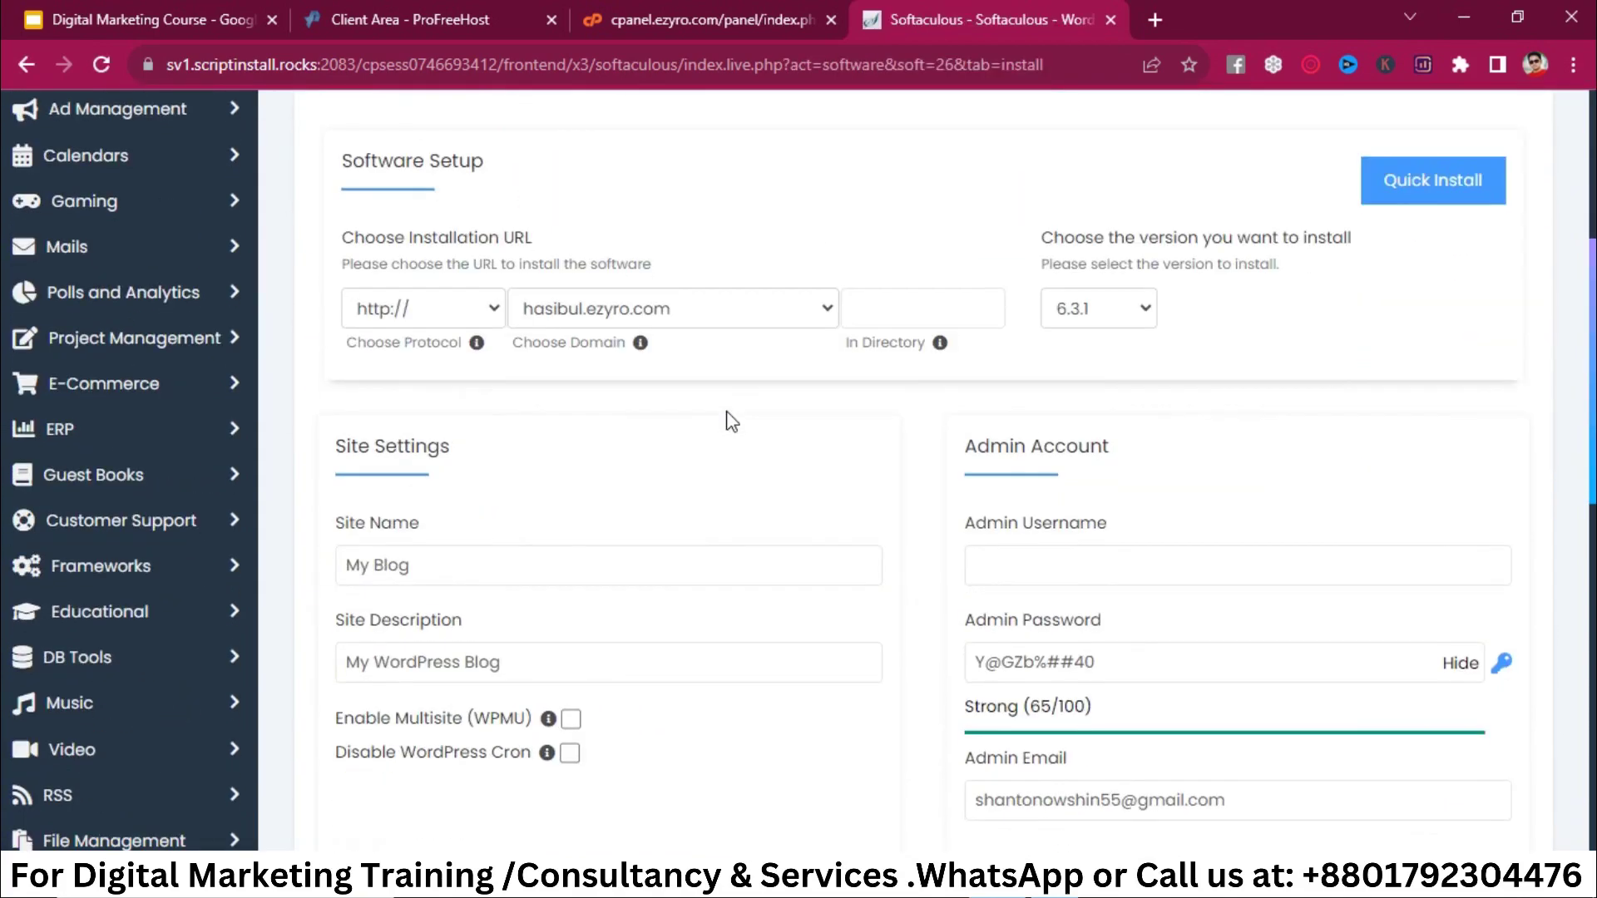
scroll(729, 421, up, 2)
scroll(503, 346, down, 2)
scroll(503, 346, down, 2)
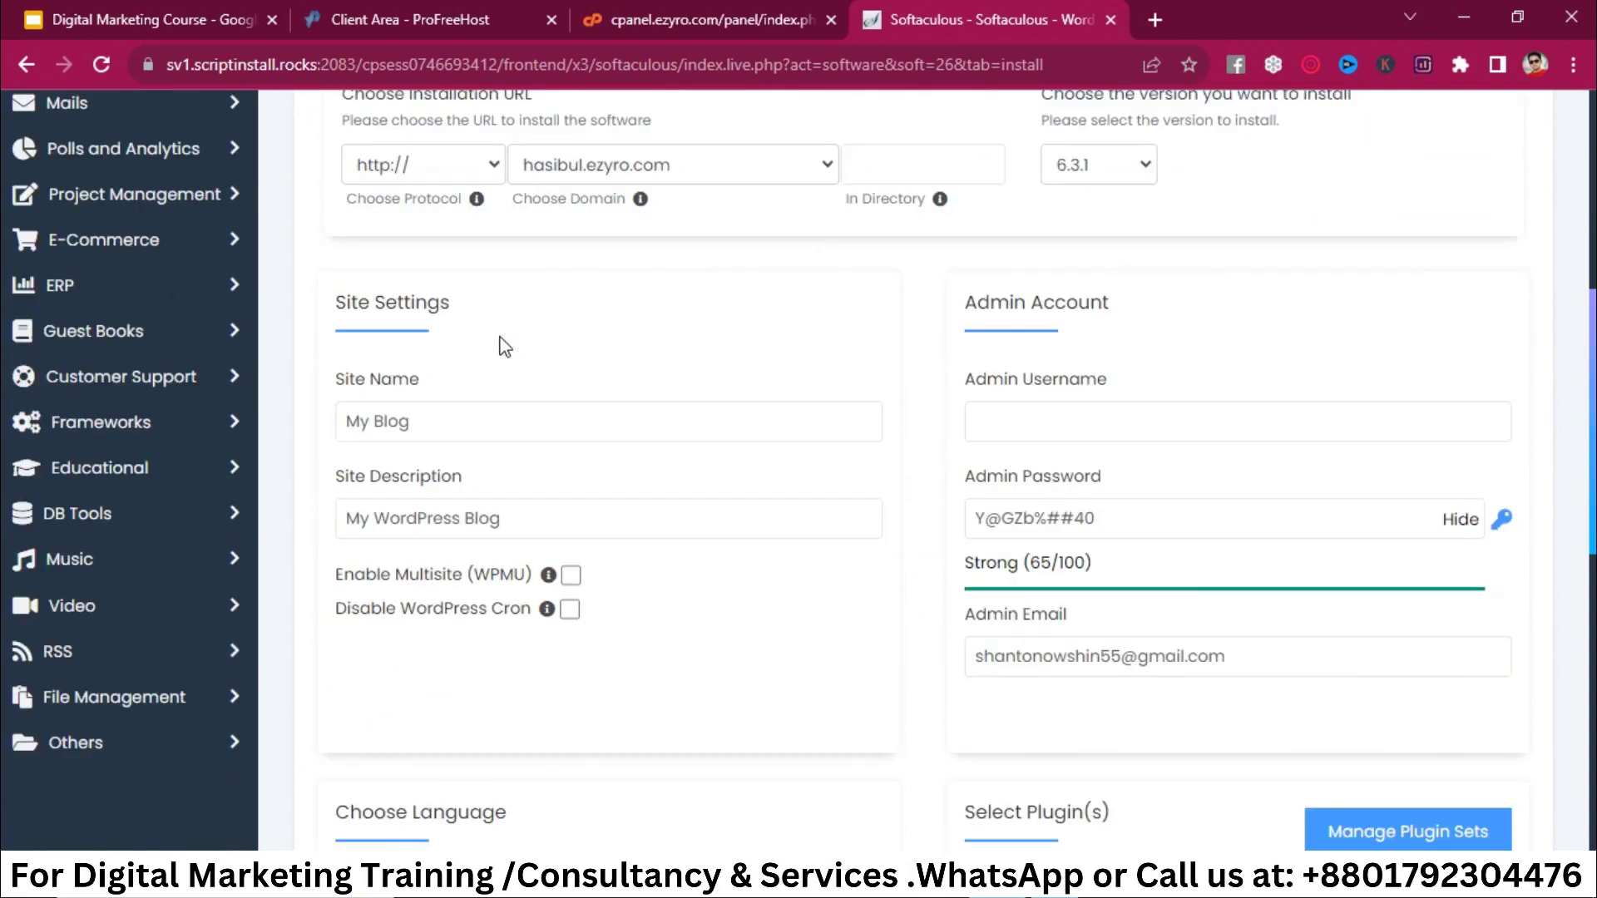
Step: Enter the admin username and replace the admin password with one pasted from clipboard history
click(1068, 423)
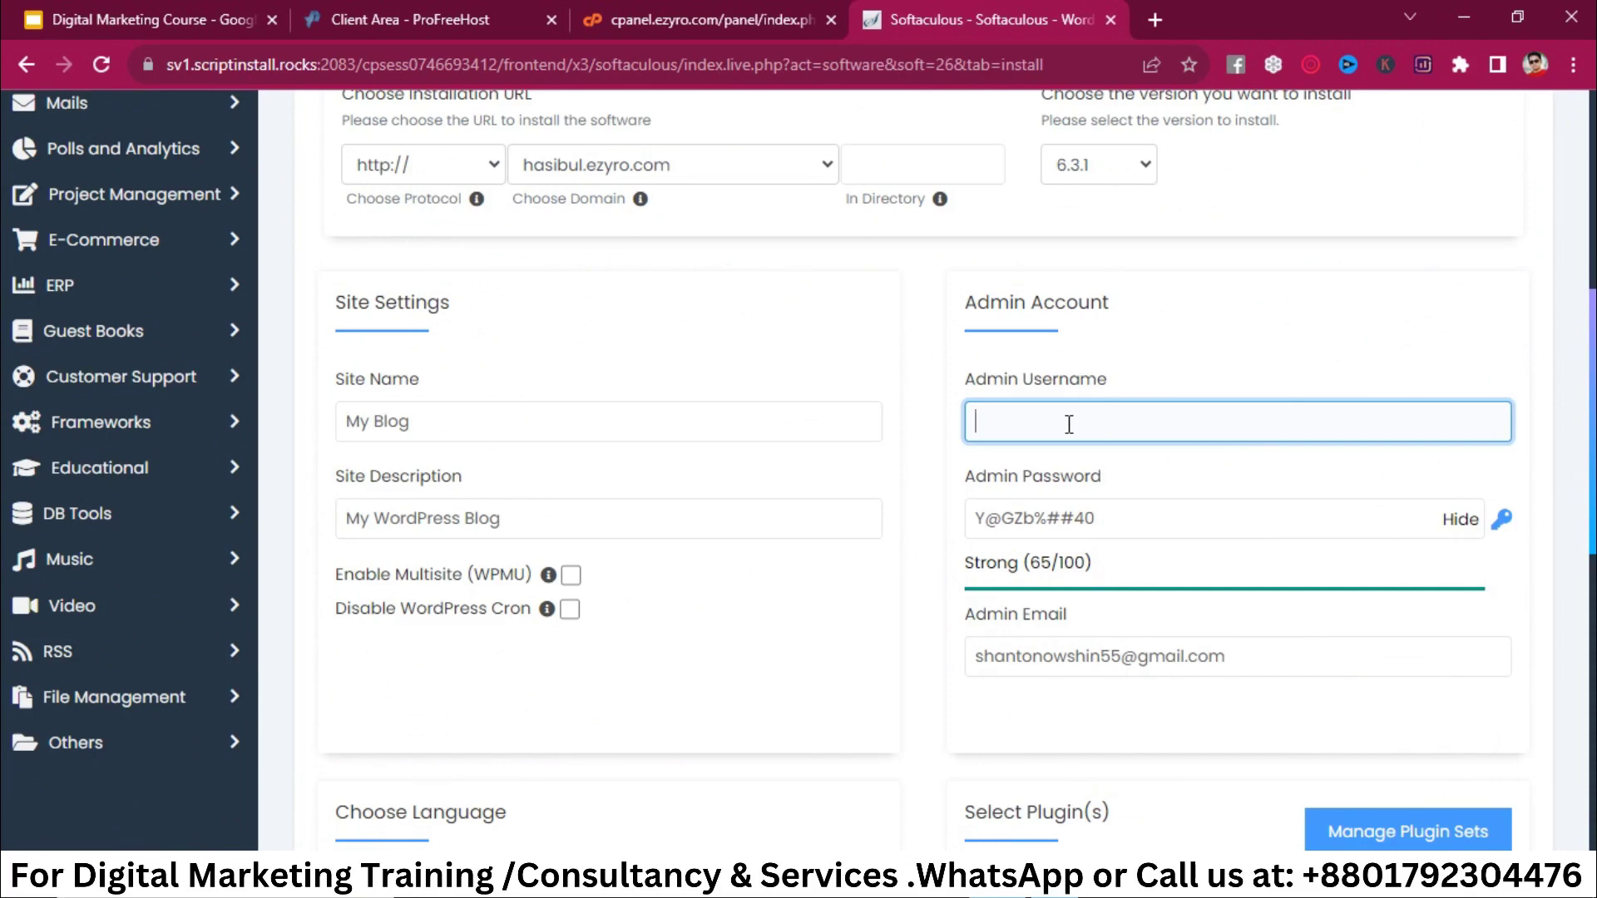
text(Hasibul)
text(h150)
key(ctrl+a)
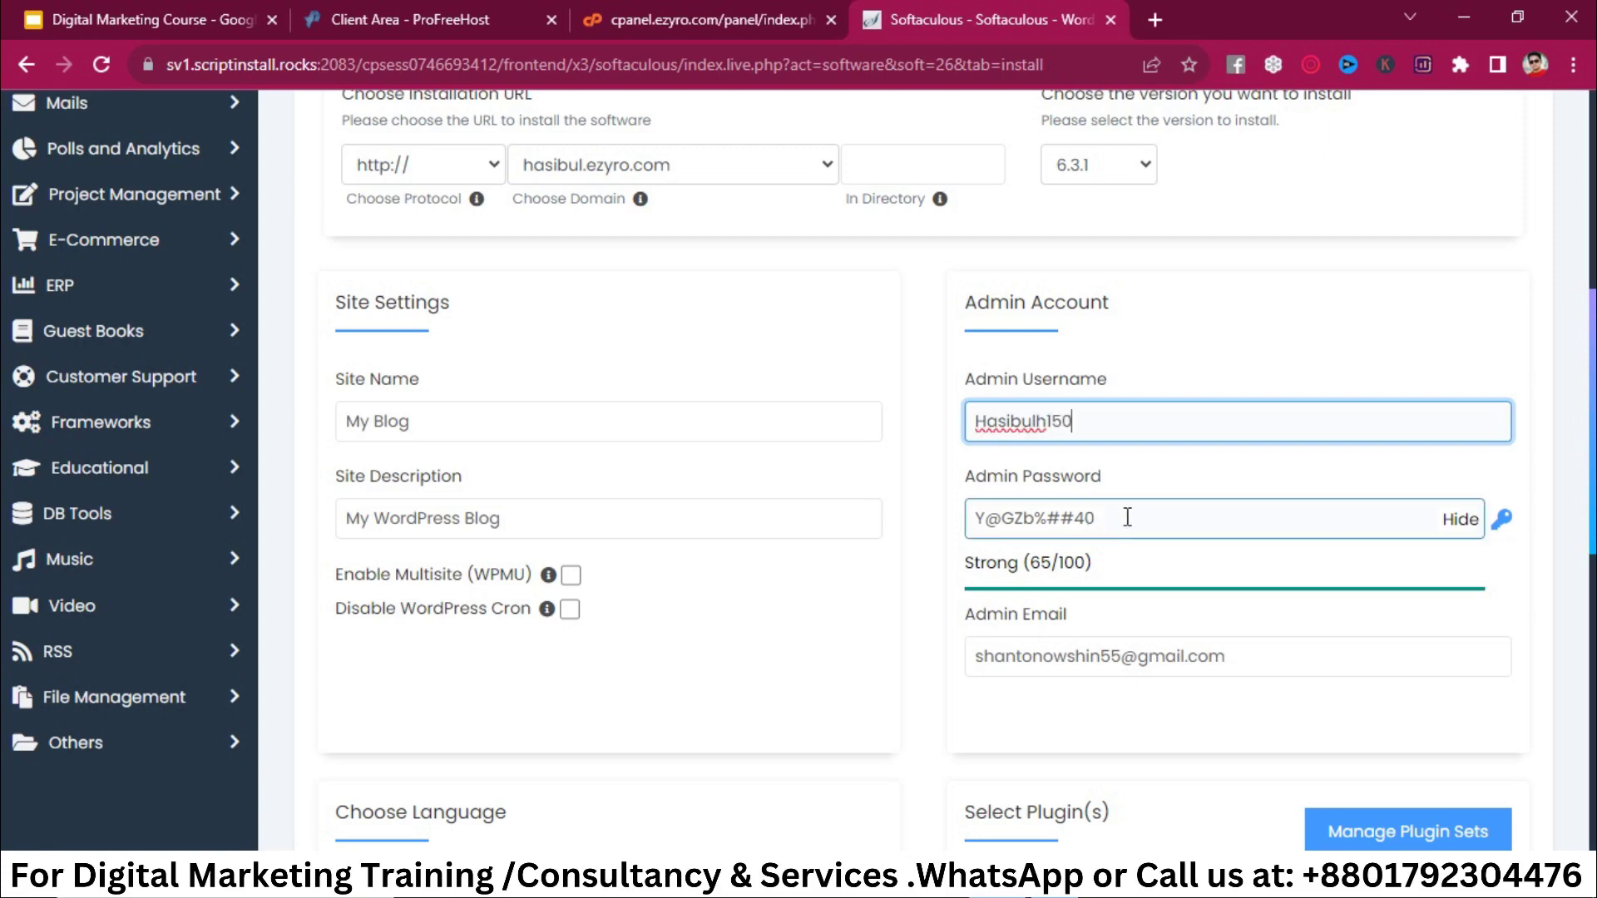
click(1127, 517)
key(ctrl+a)
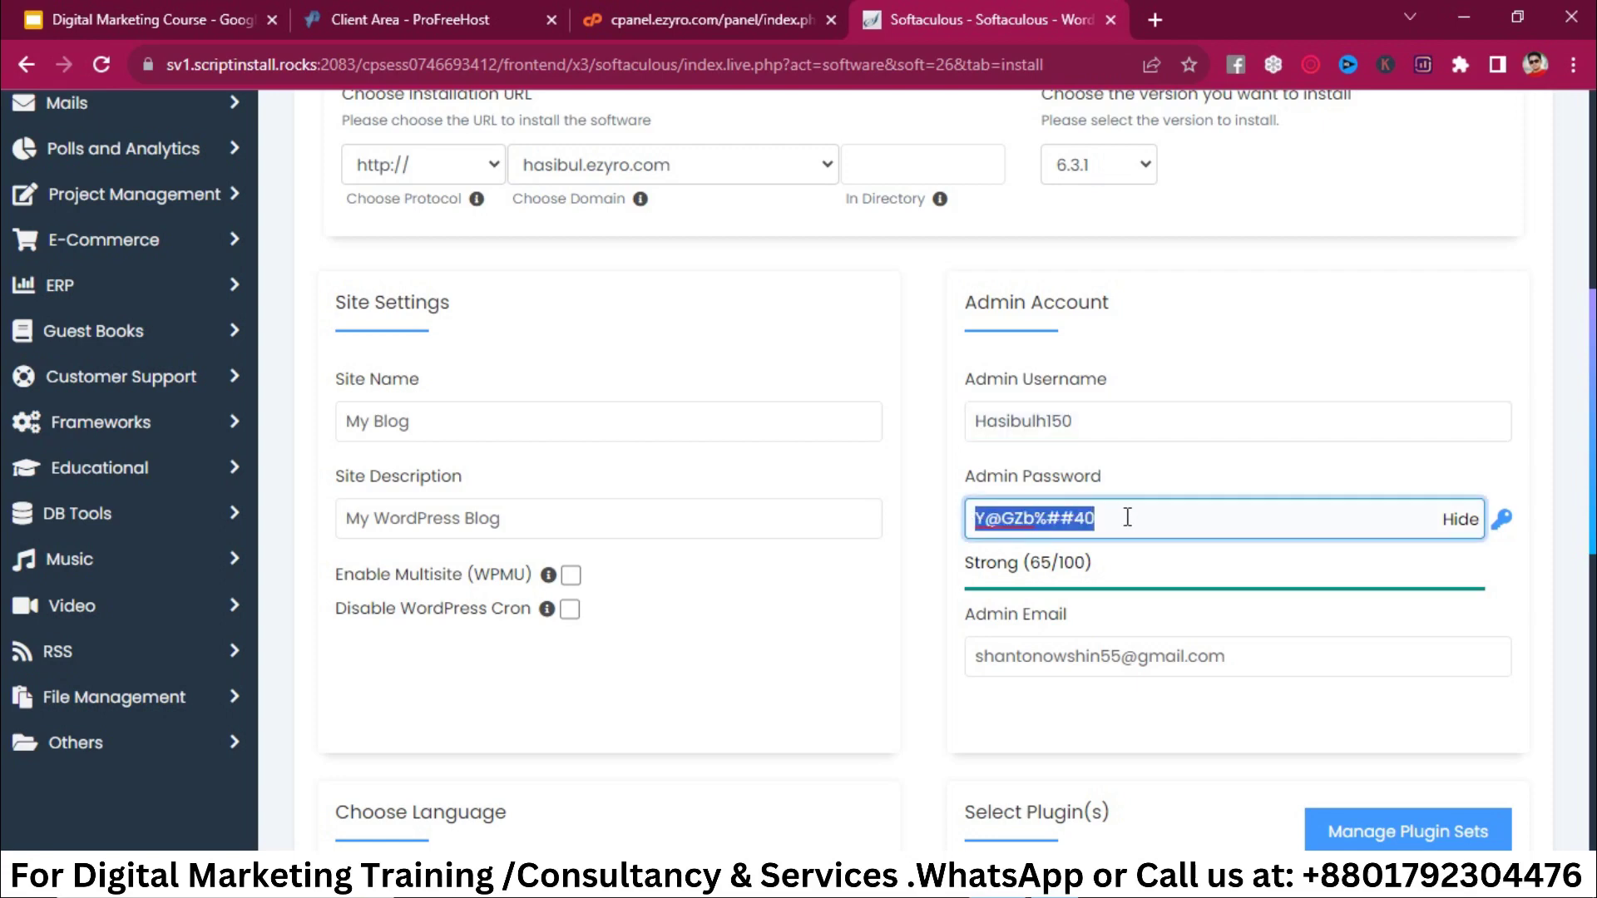
key(super+v)
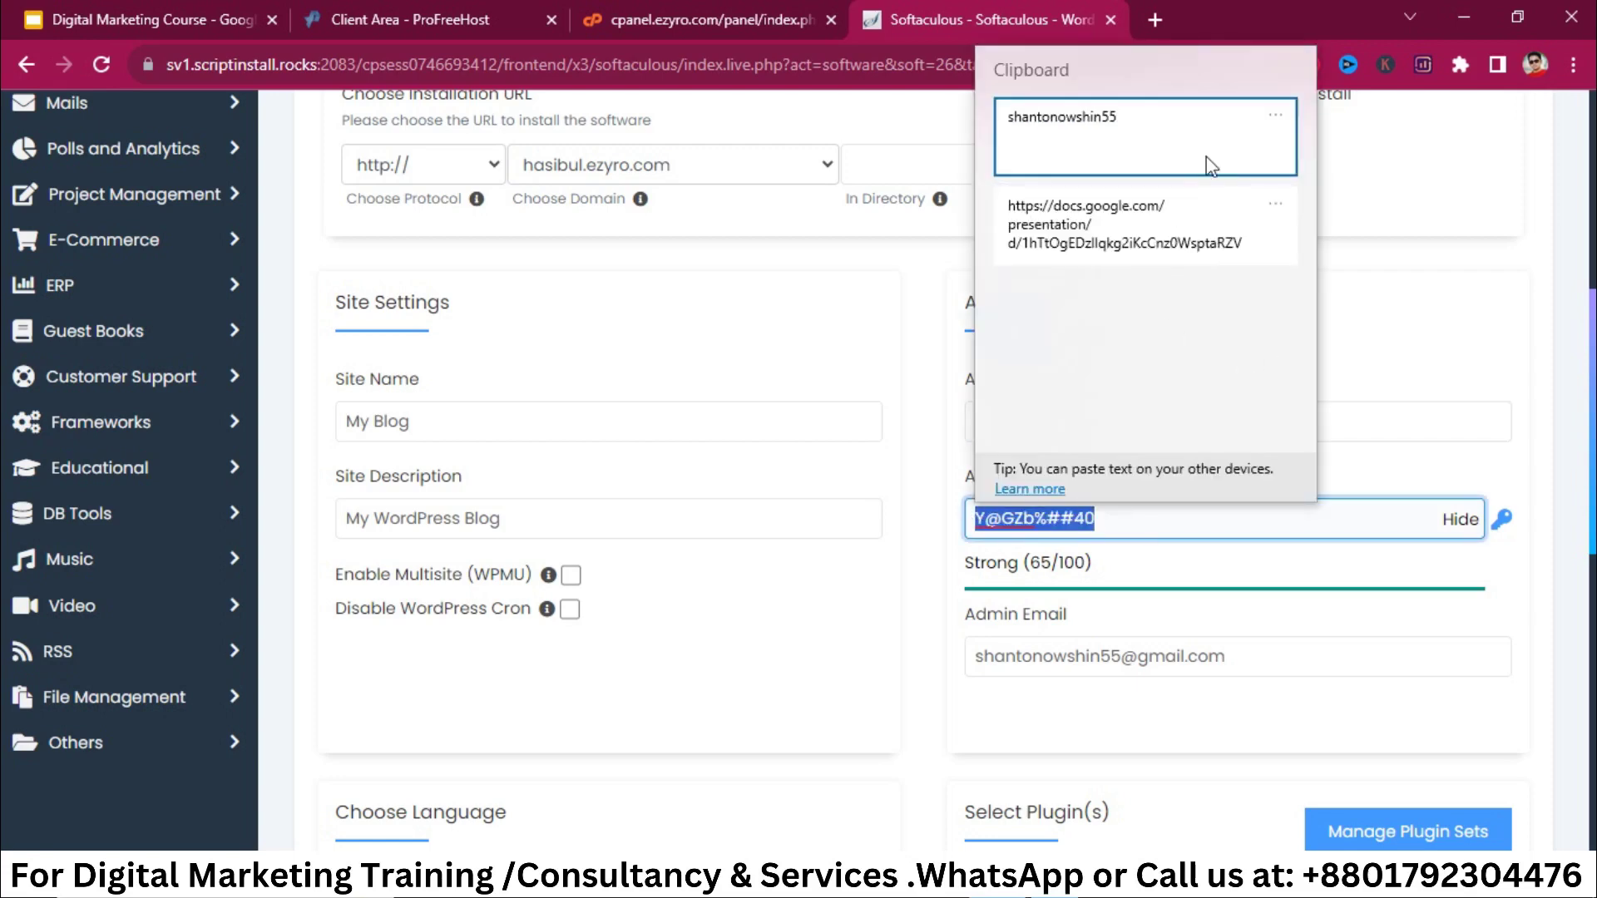
click(1202, 166)
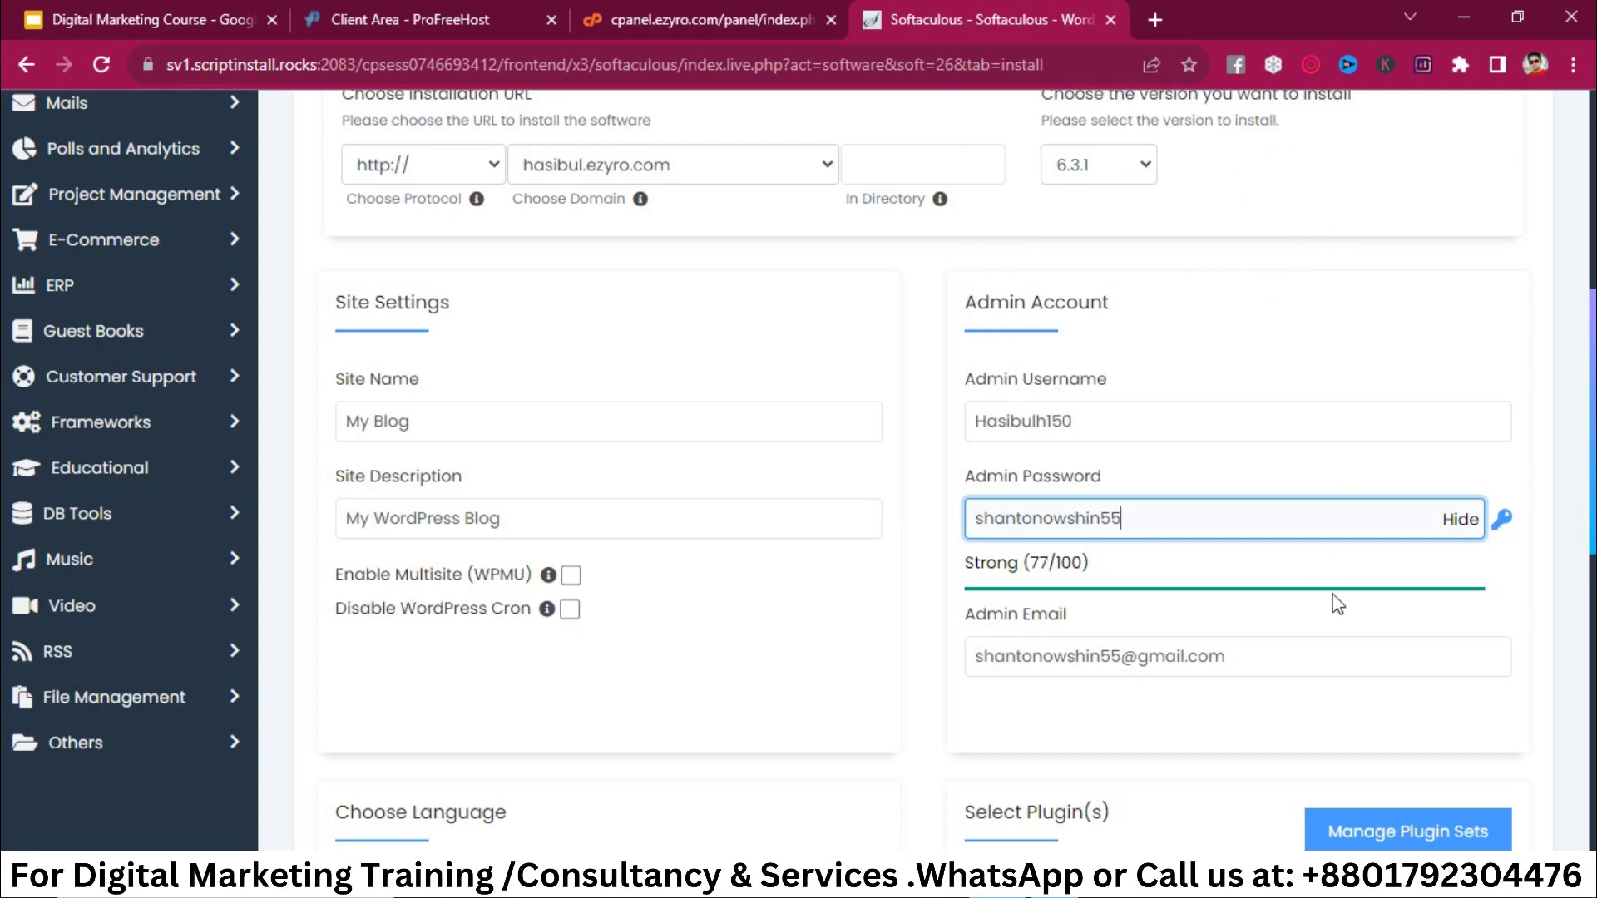
scroll(1436, 741, down, 8)
scroll(1439, 742, down, 2)
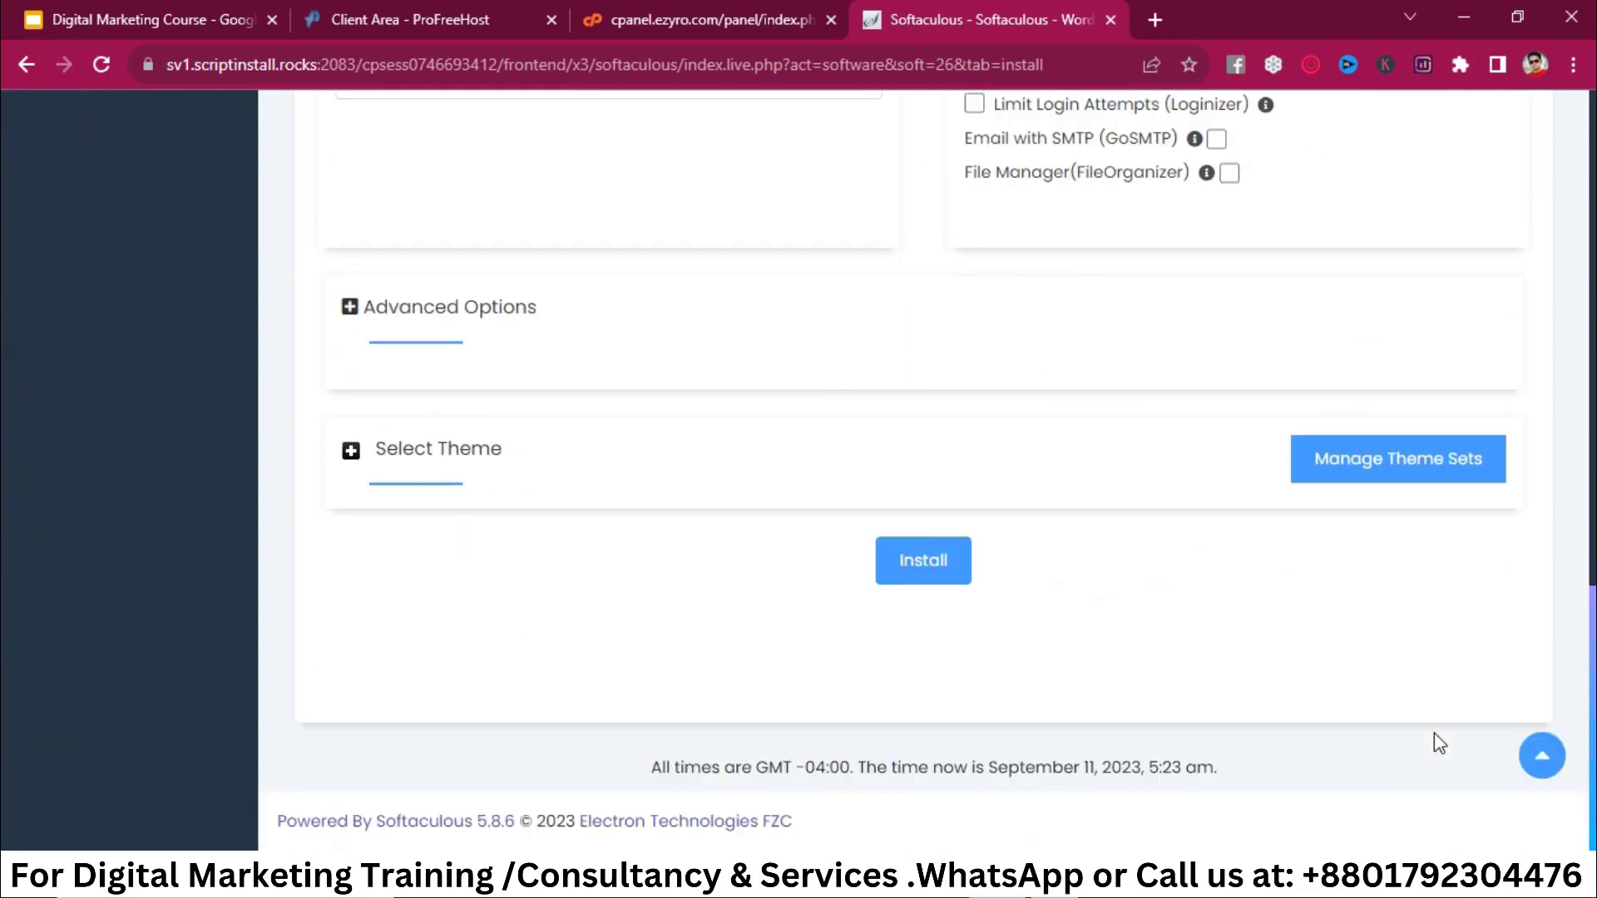
scroll(1112, 515, up, 2)
scroll(1112, 515, down, 2)
scroll(1067, 391, up, 3)
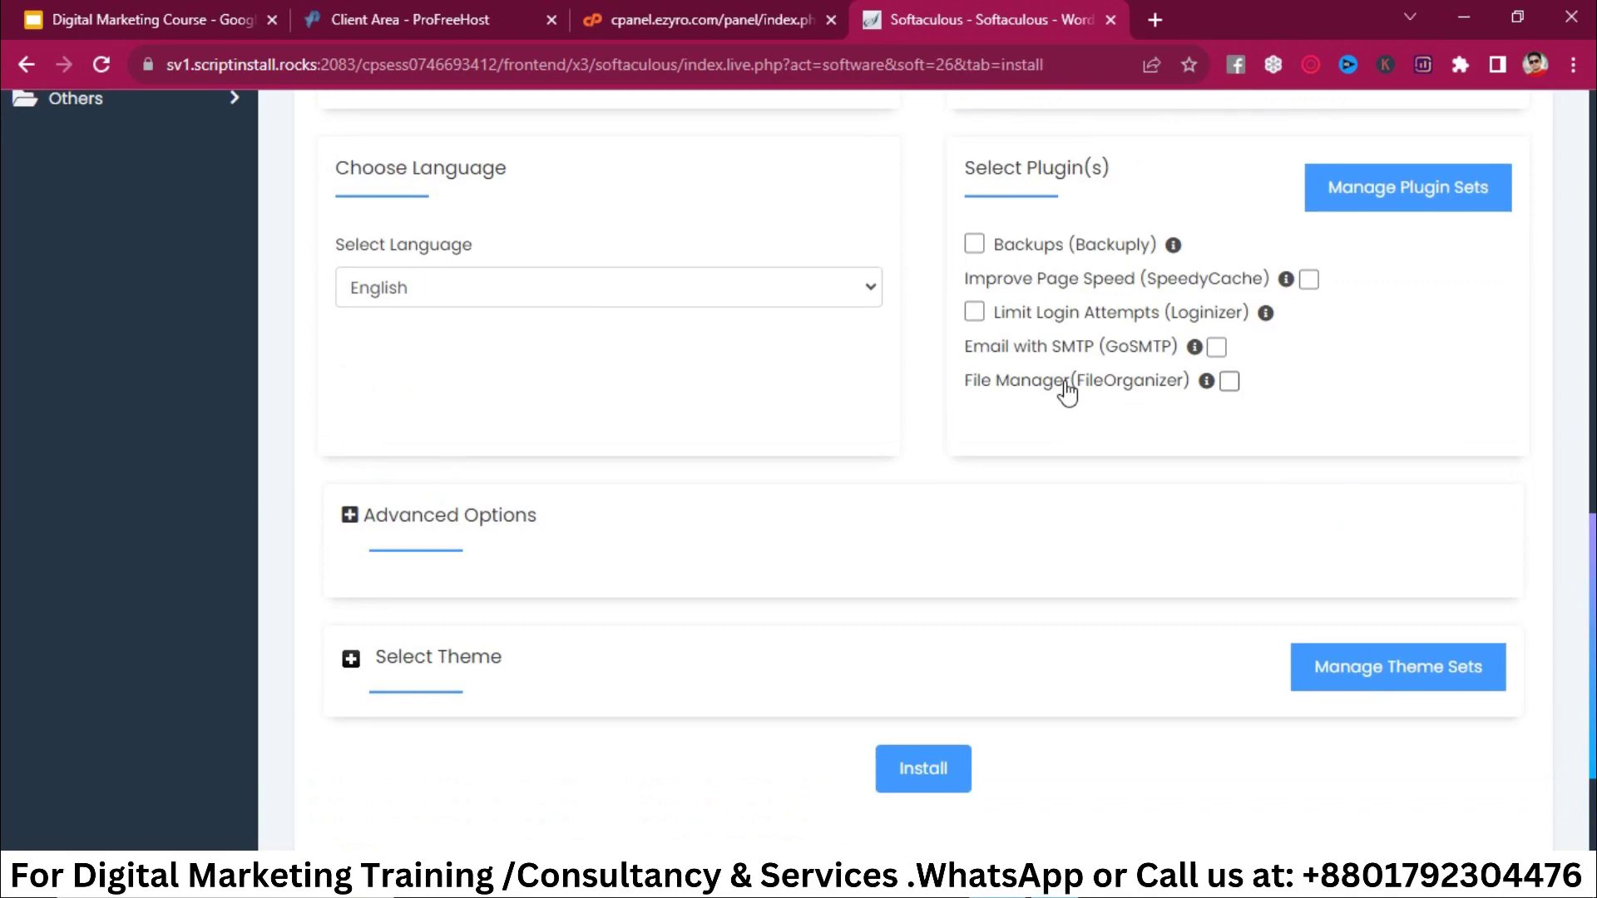
scroll(887, 613, down, 3)
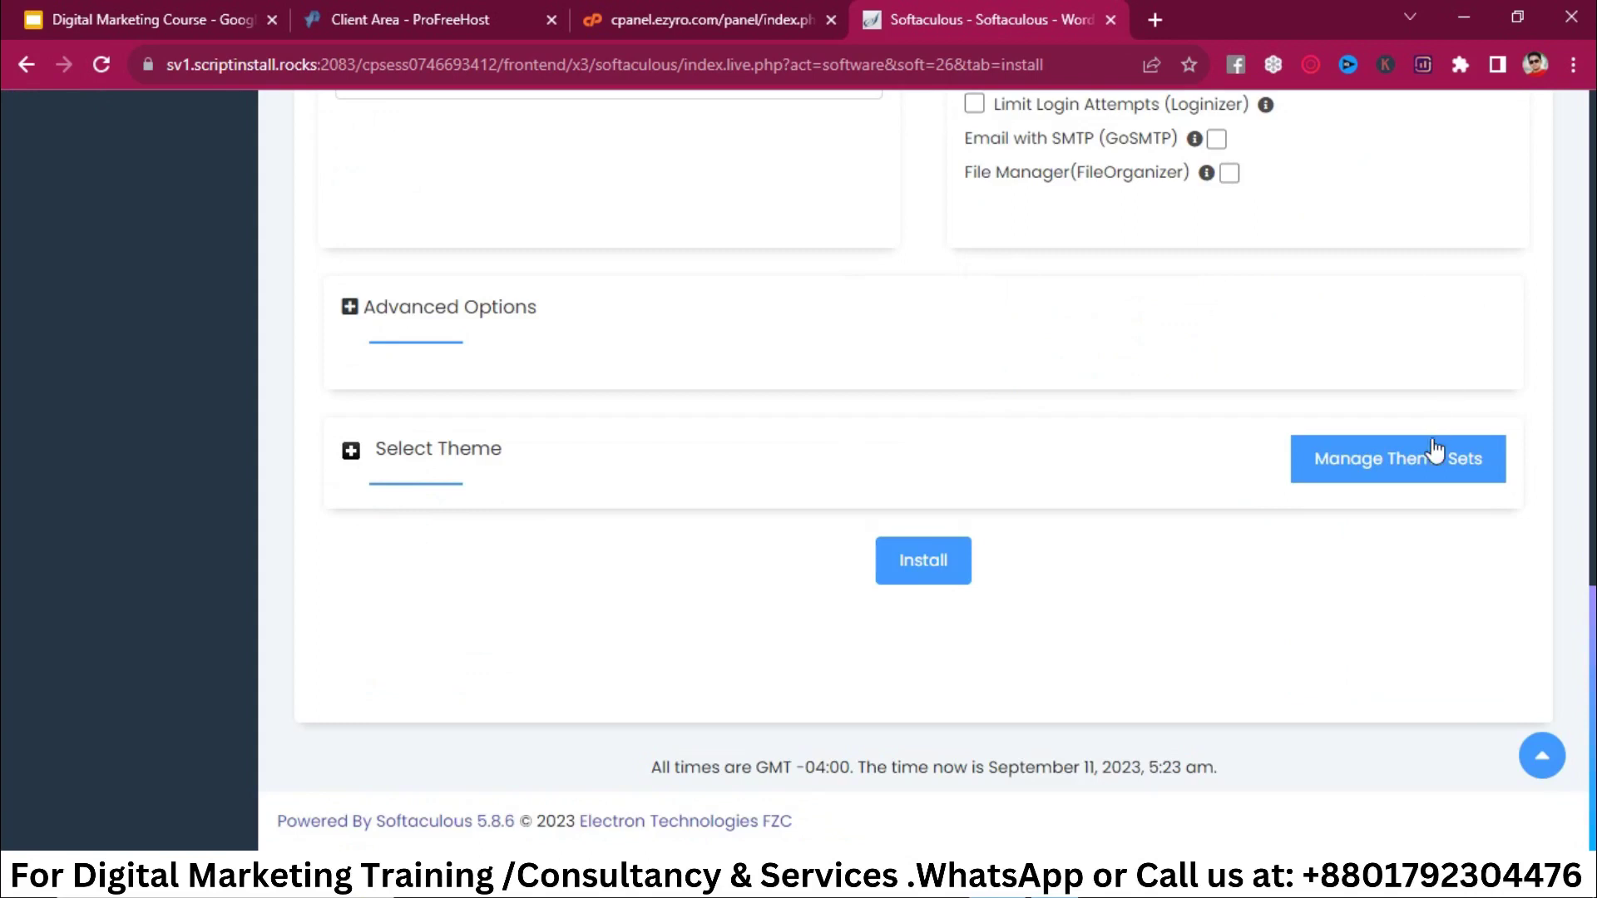
Step: Check the theme sets management page, then preview the Helpers theme and go back
click(1432, 471)
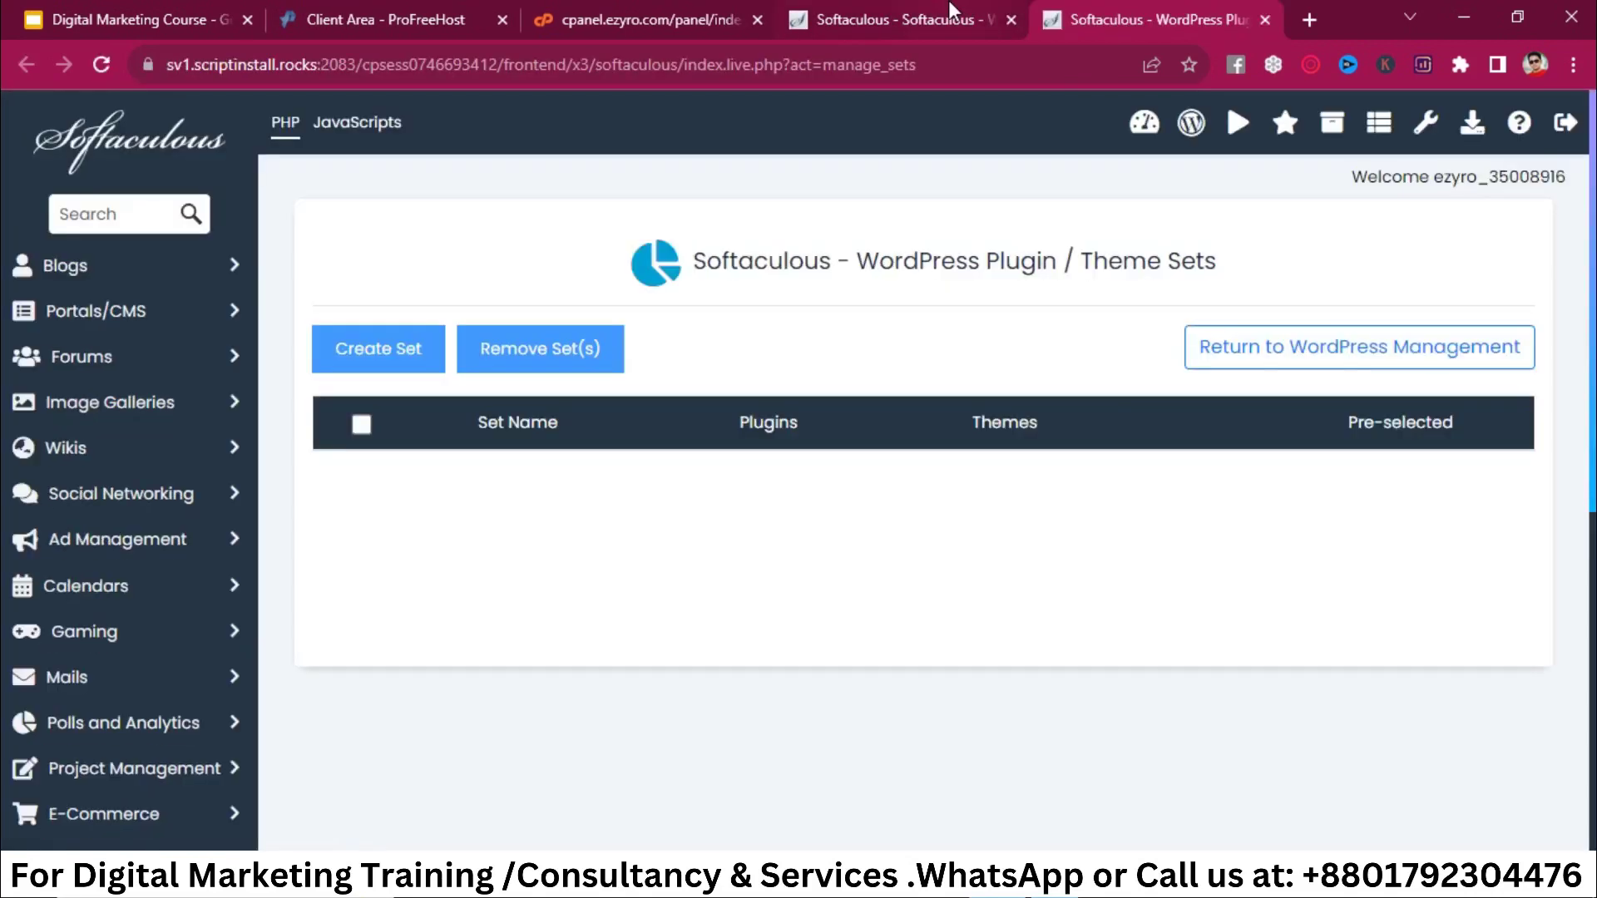
click(951, 9)
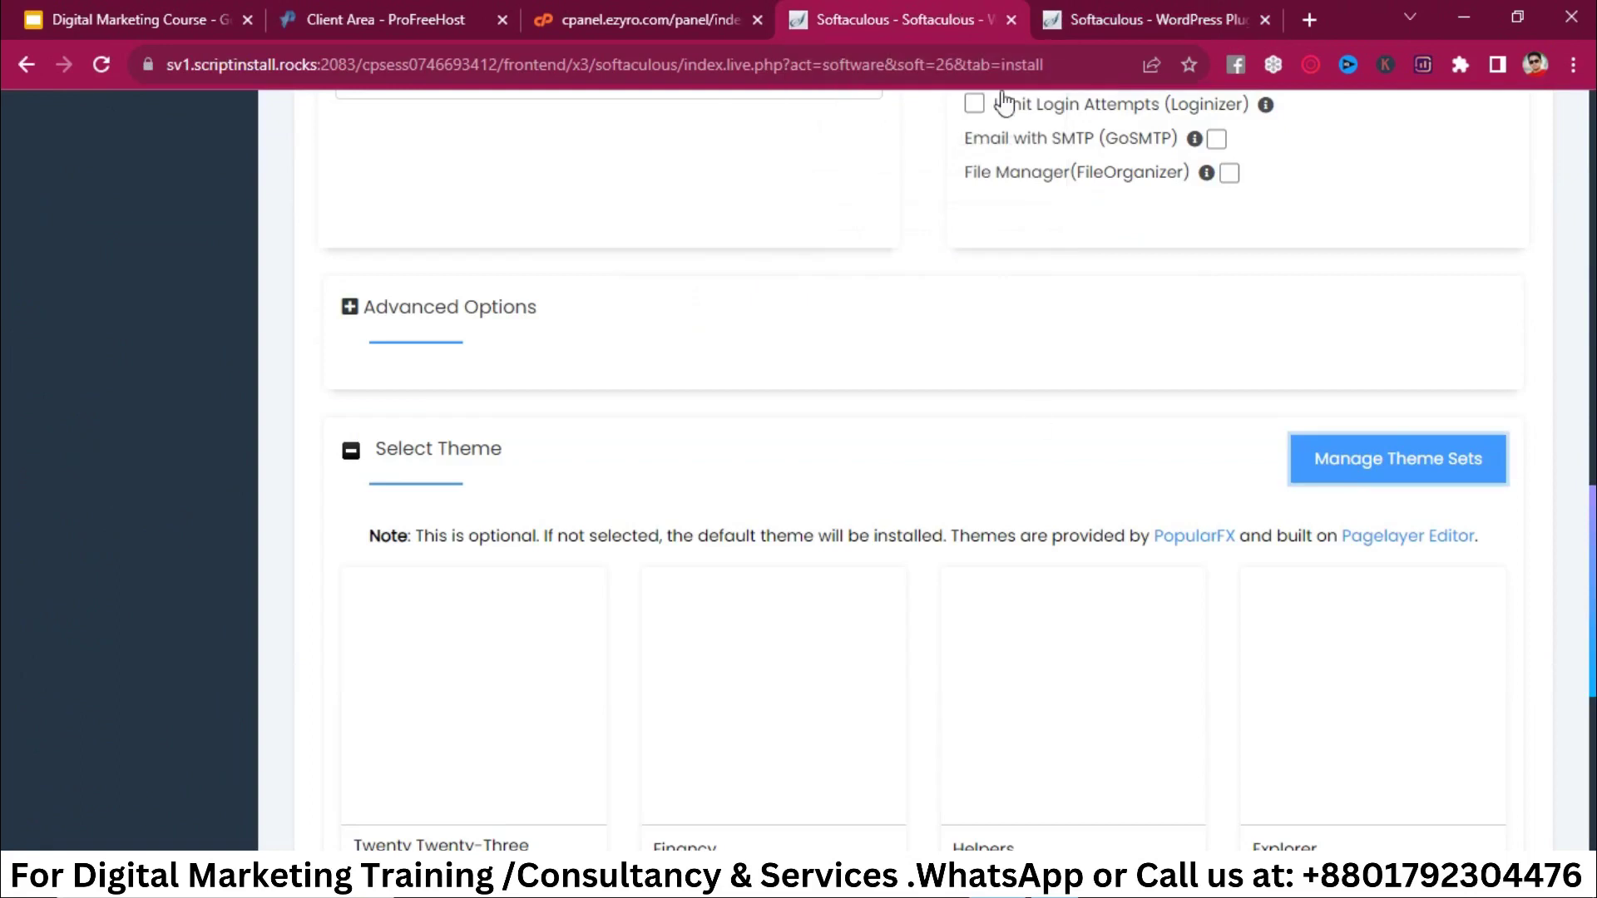
scroll(1035, 464, down, 3)
click(1040, 467)
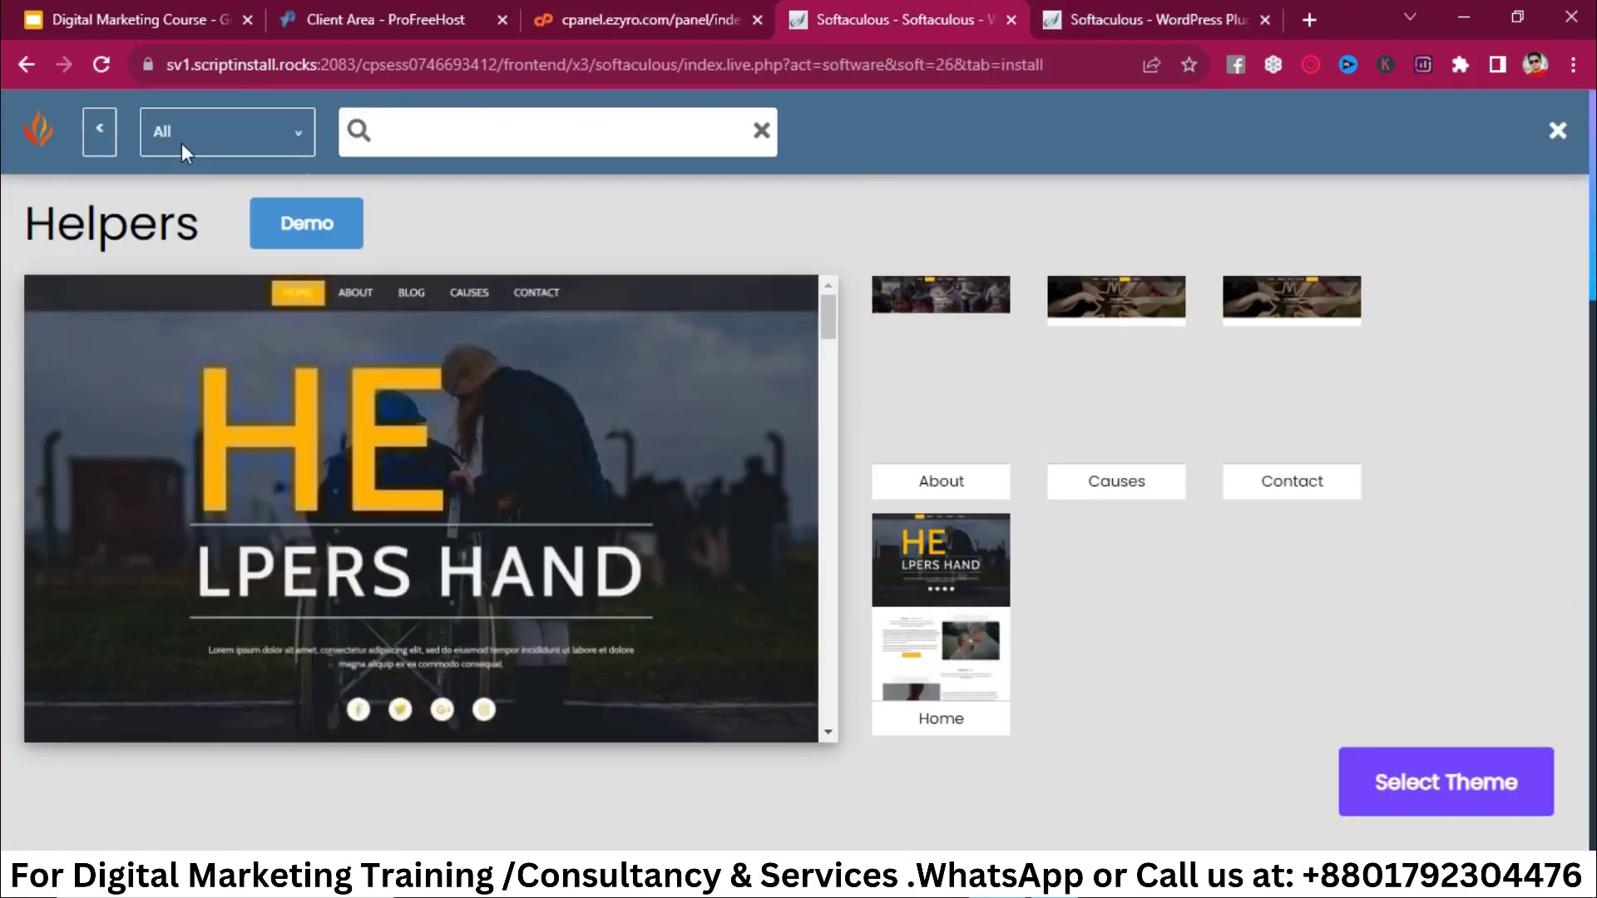
click(22, 70)
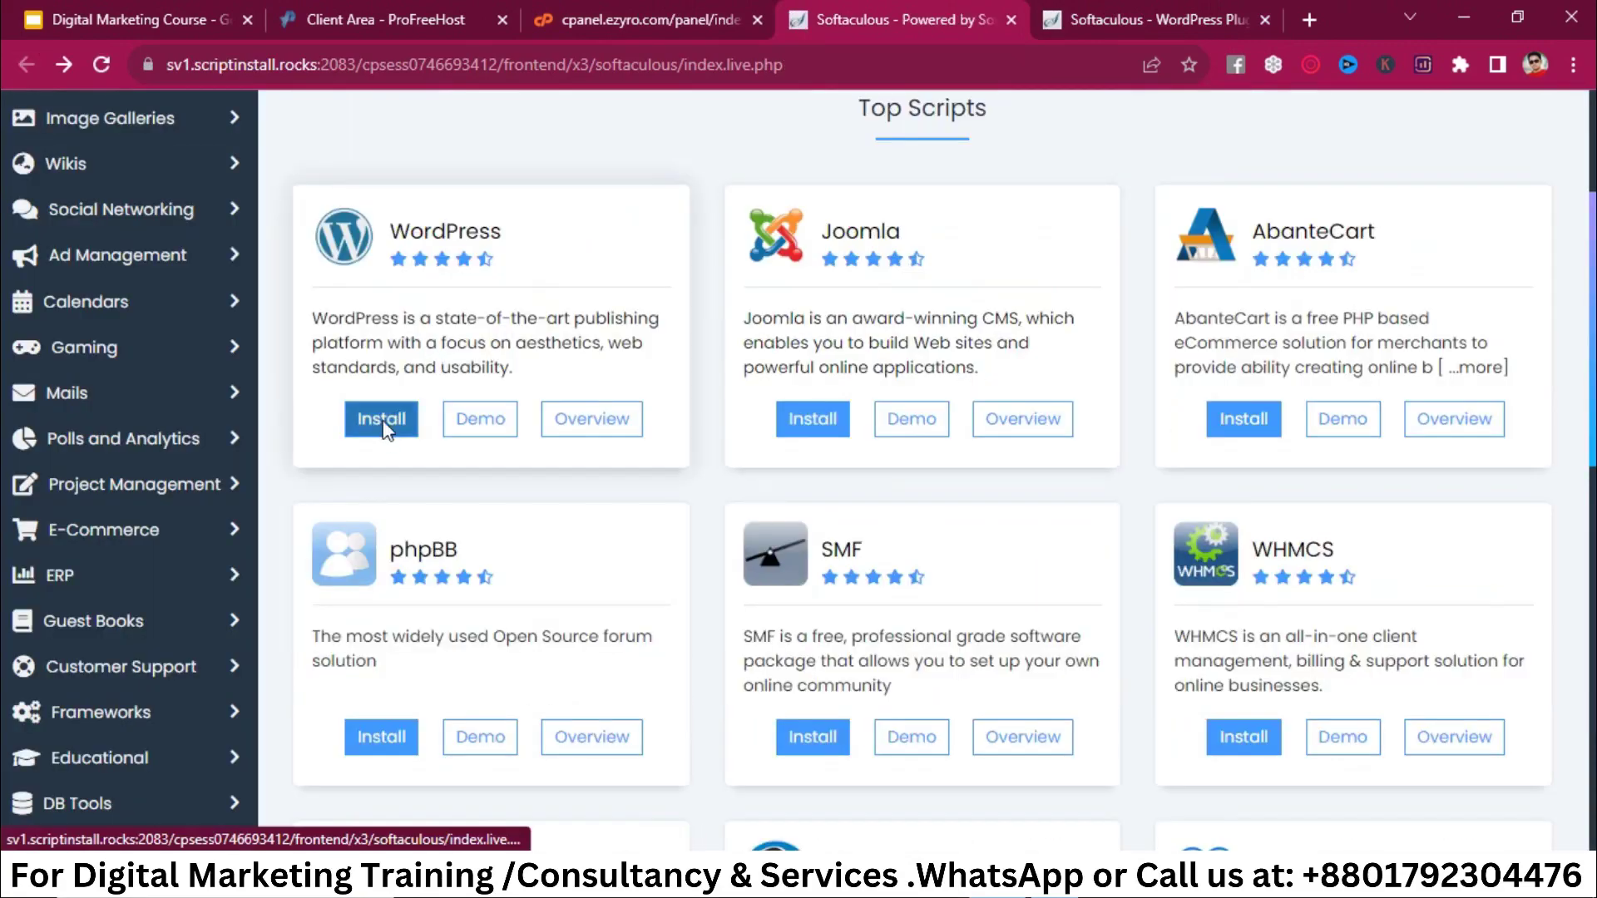
Step: Reopen the WordPress install form and scroll to the Select Theme section
click(381, 420)
scroll(980, 553, down, 15)
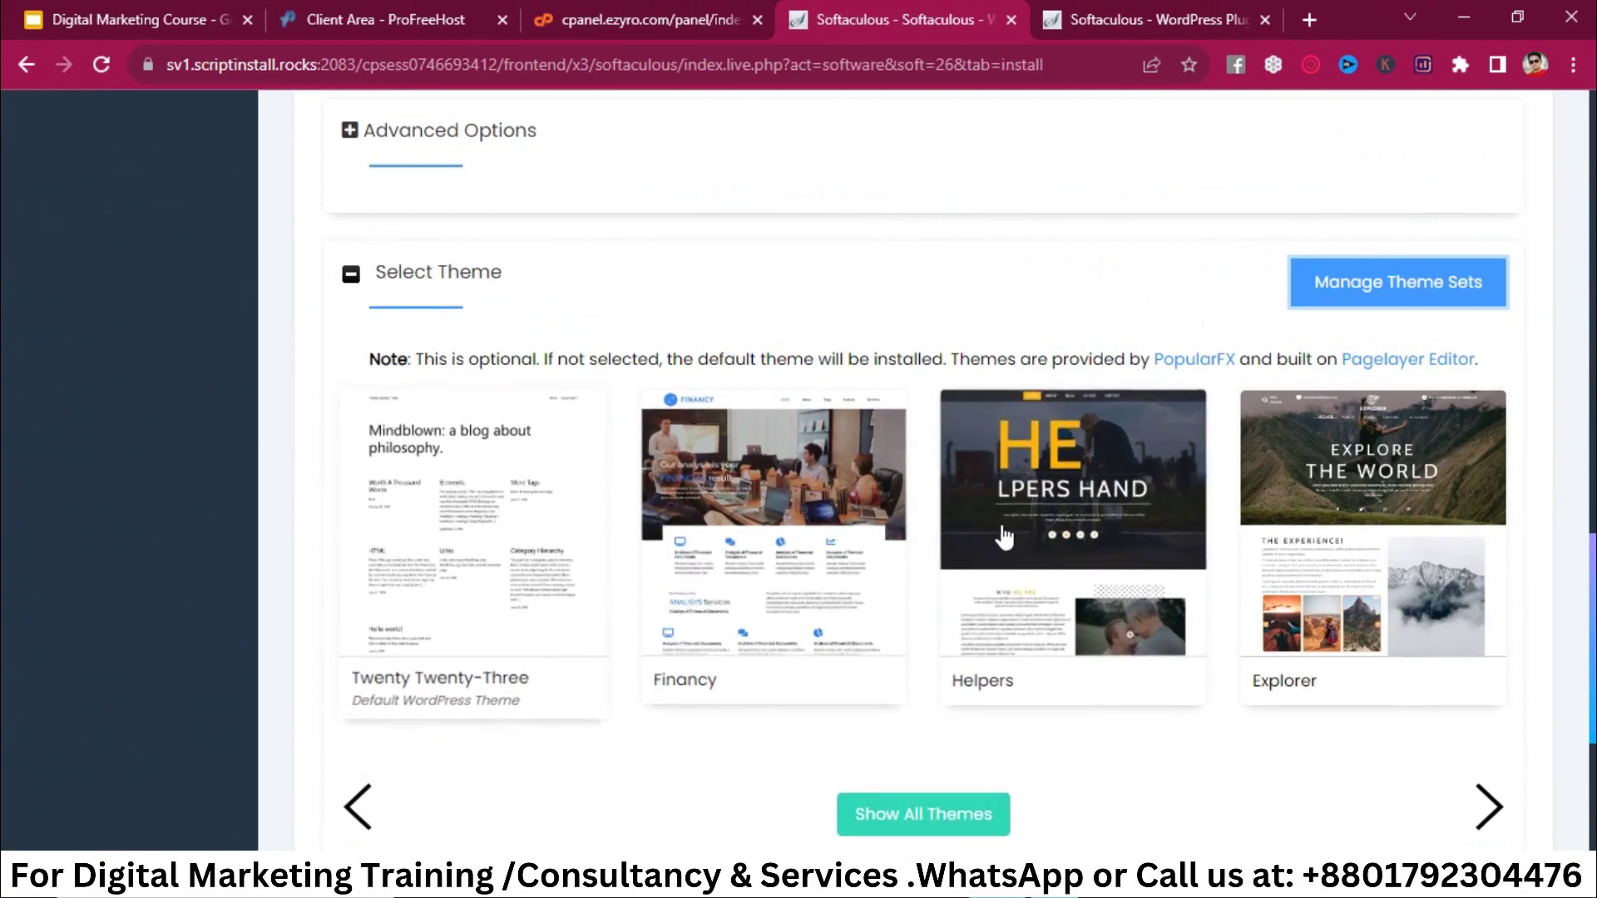
scroll(1015, 540, down, 1)
scroll(1013, 537, down, 1)
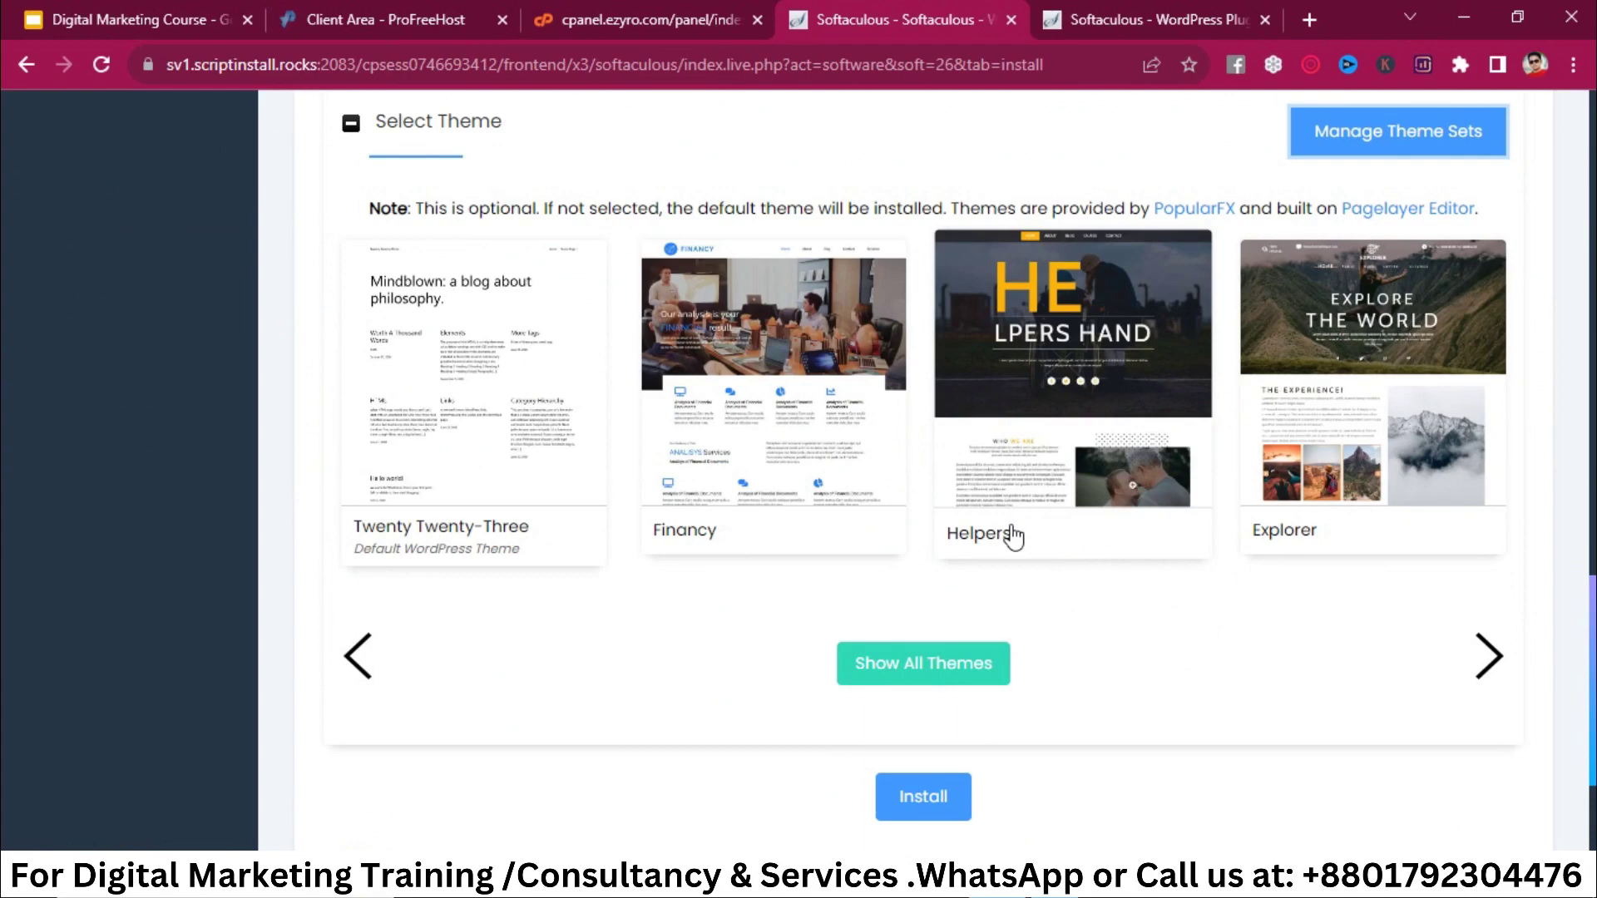
scroll(999, 532, up, 1)
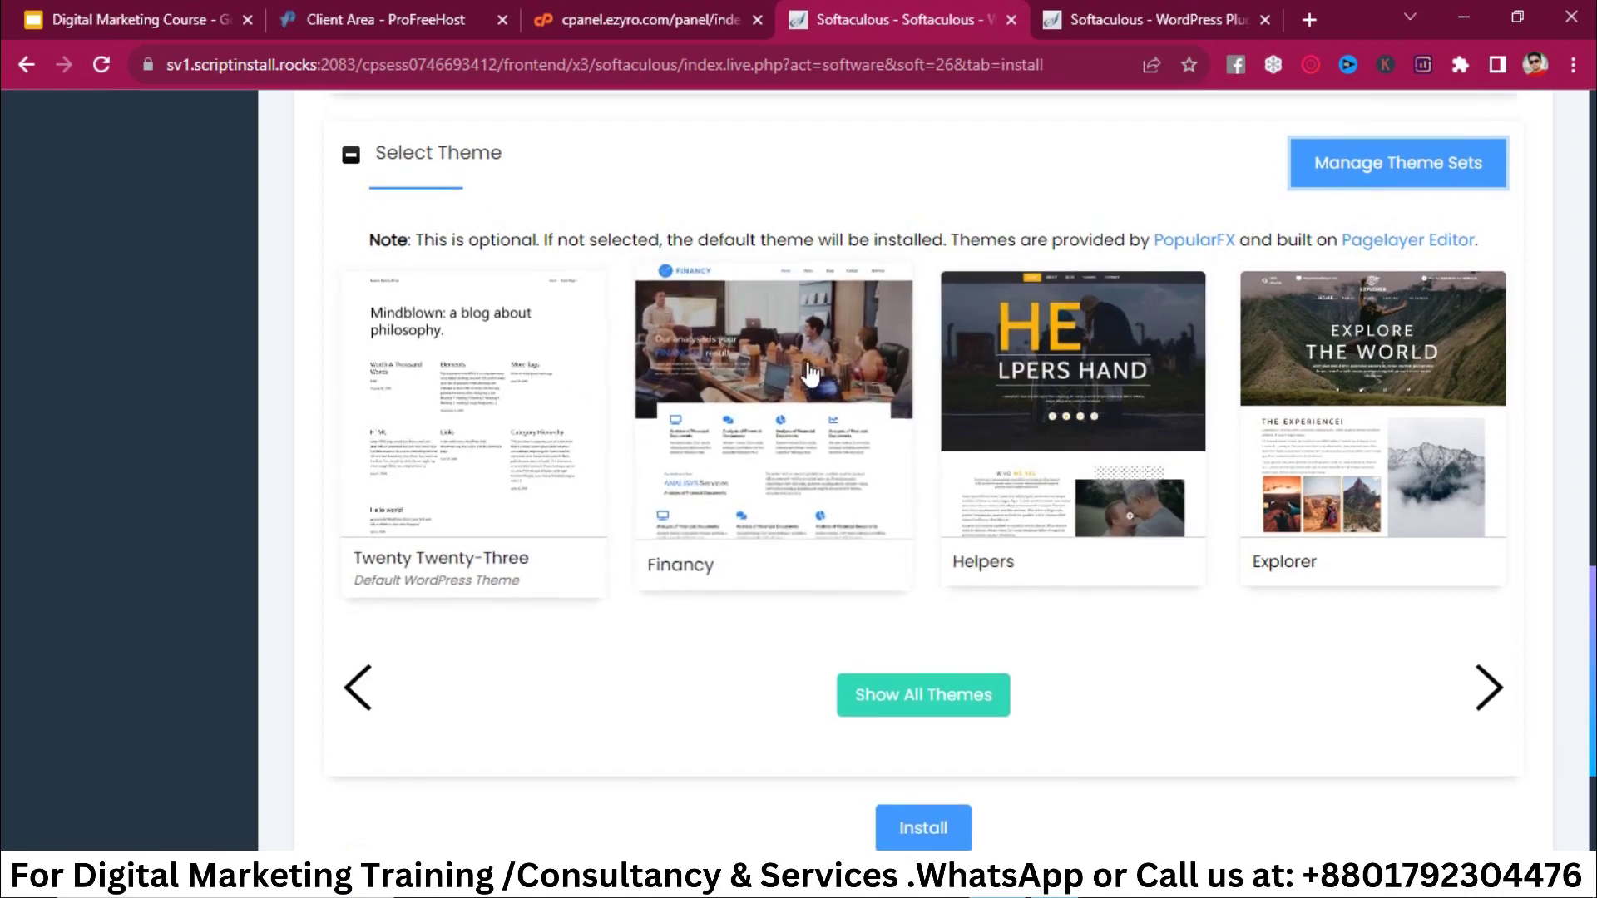
Step: Pick Financy as the site theme and agree to use its demo images
click(740, 383)
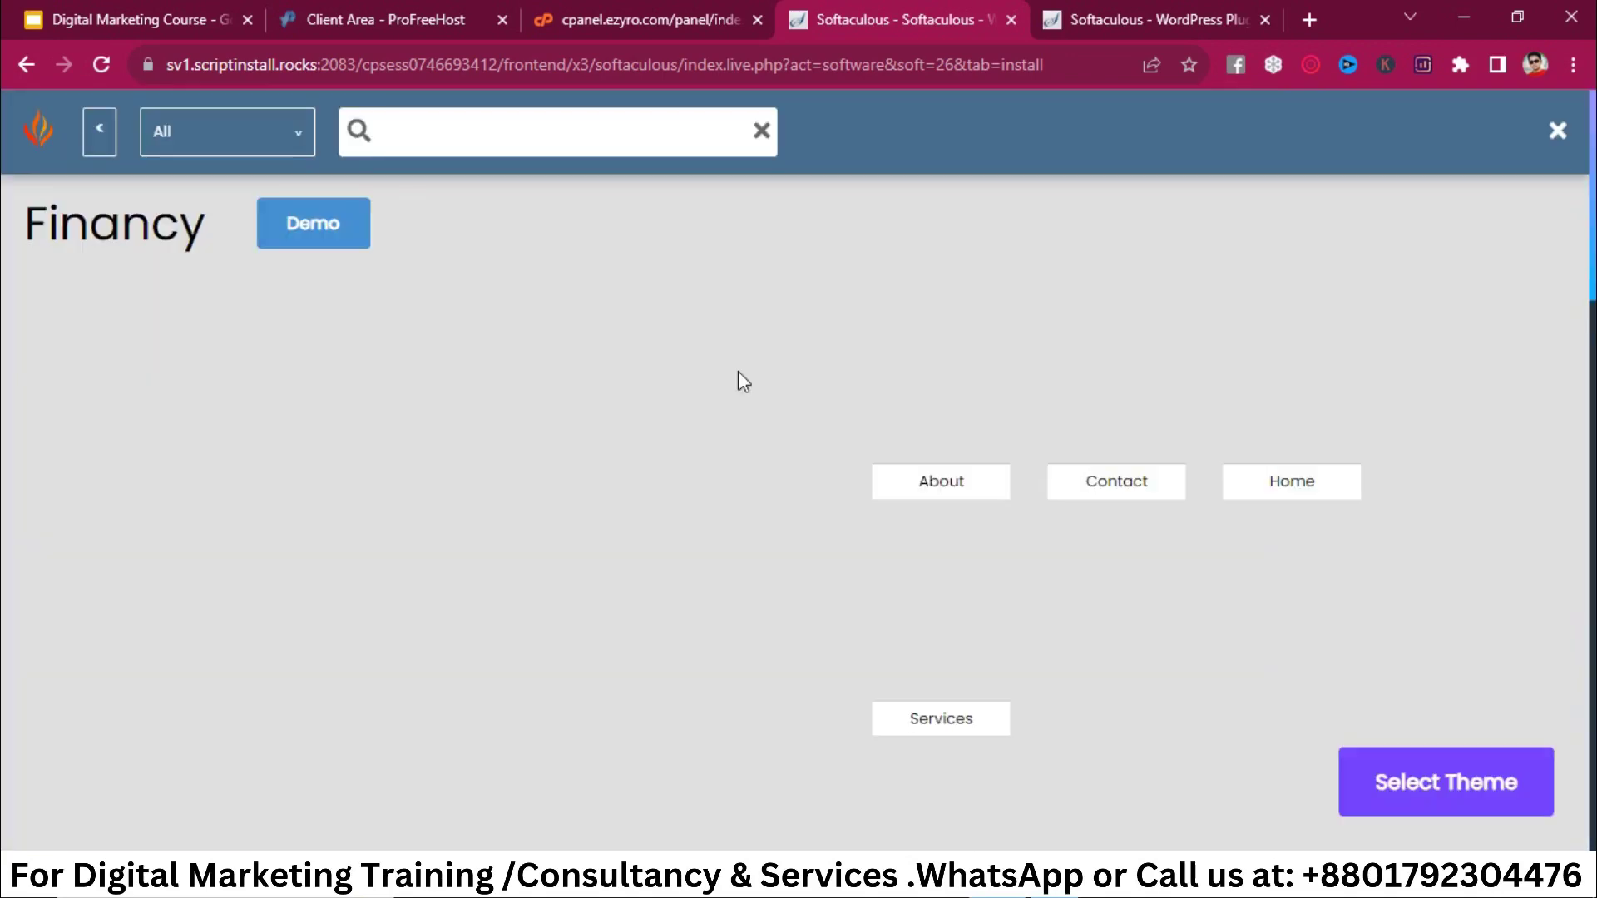
scroll(957, 526, down, 1)
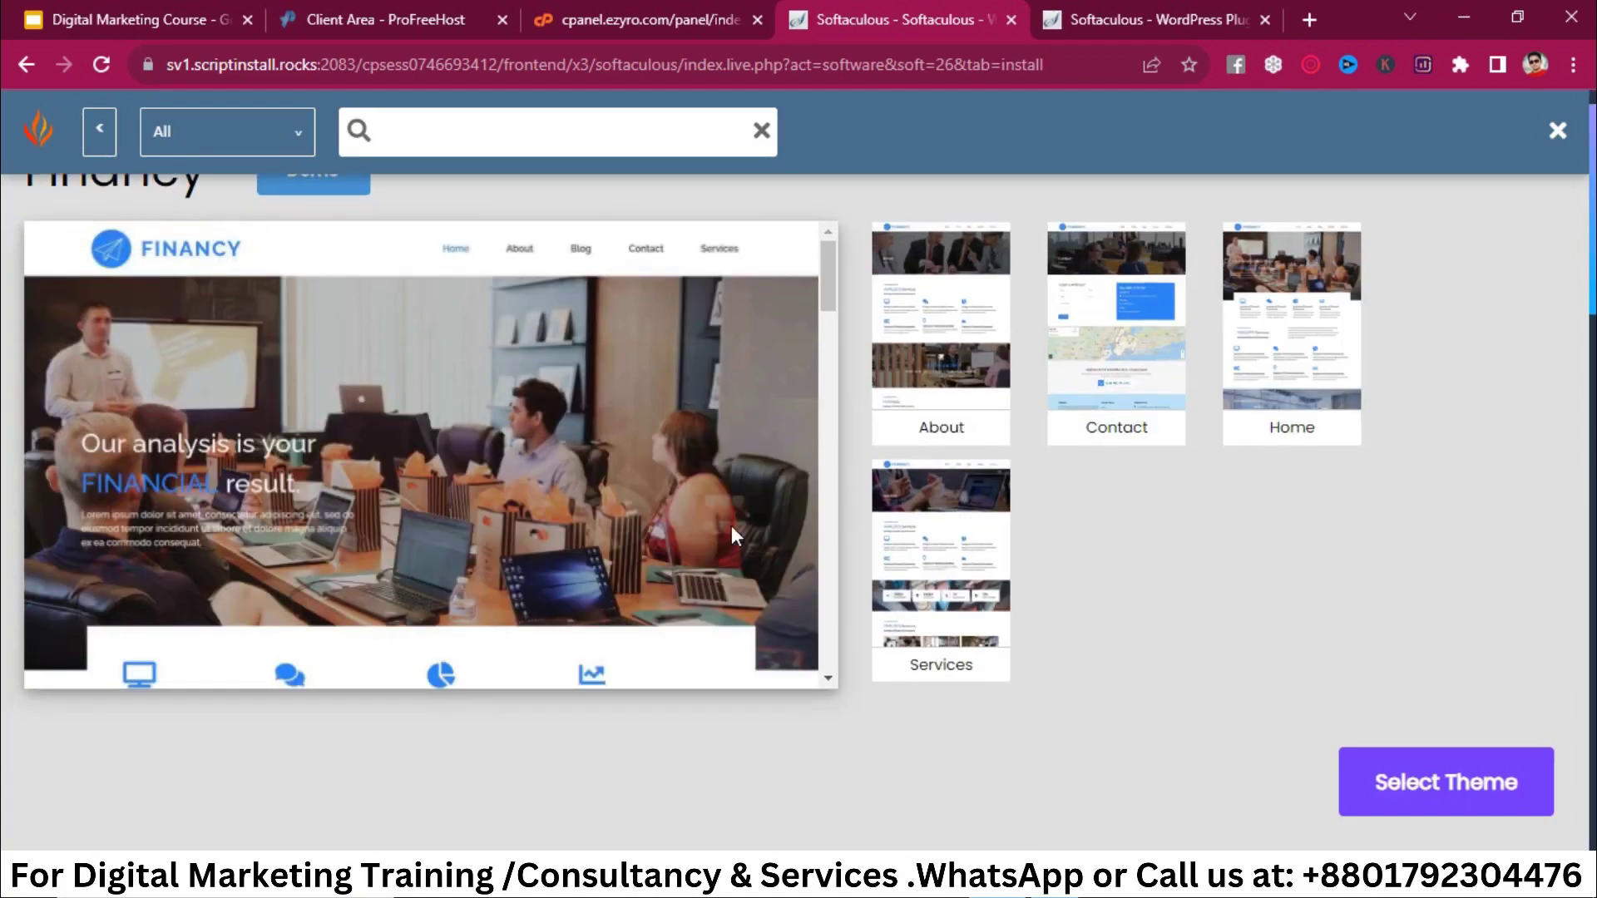
scroll(561, 497, down, 5)
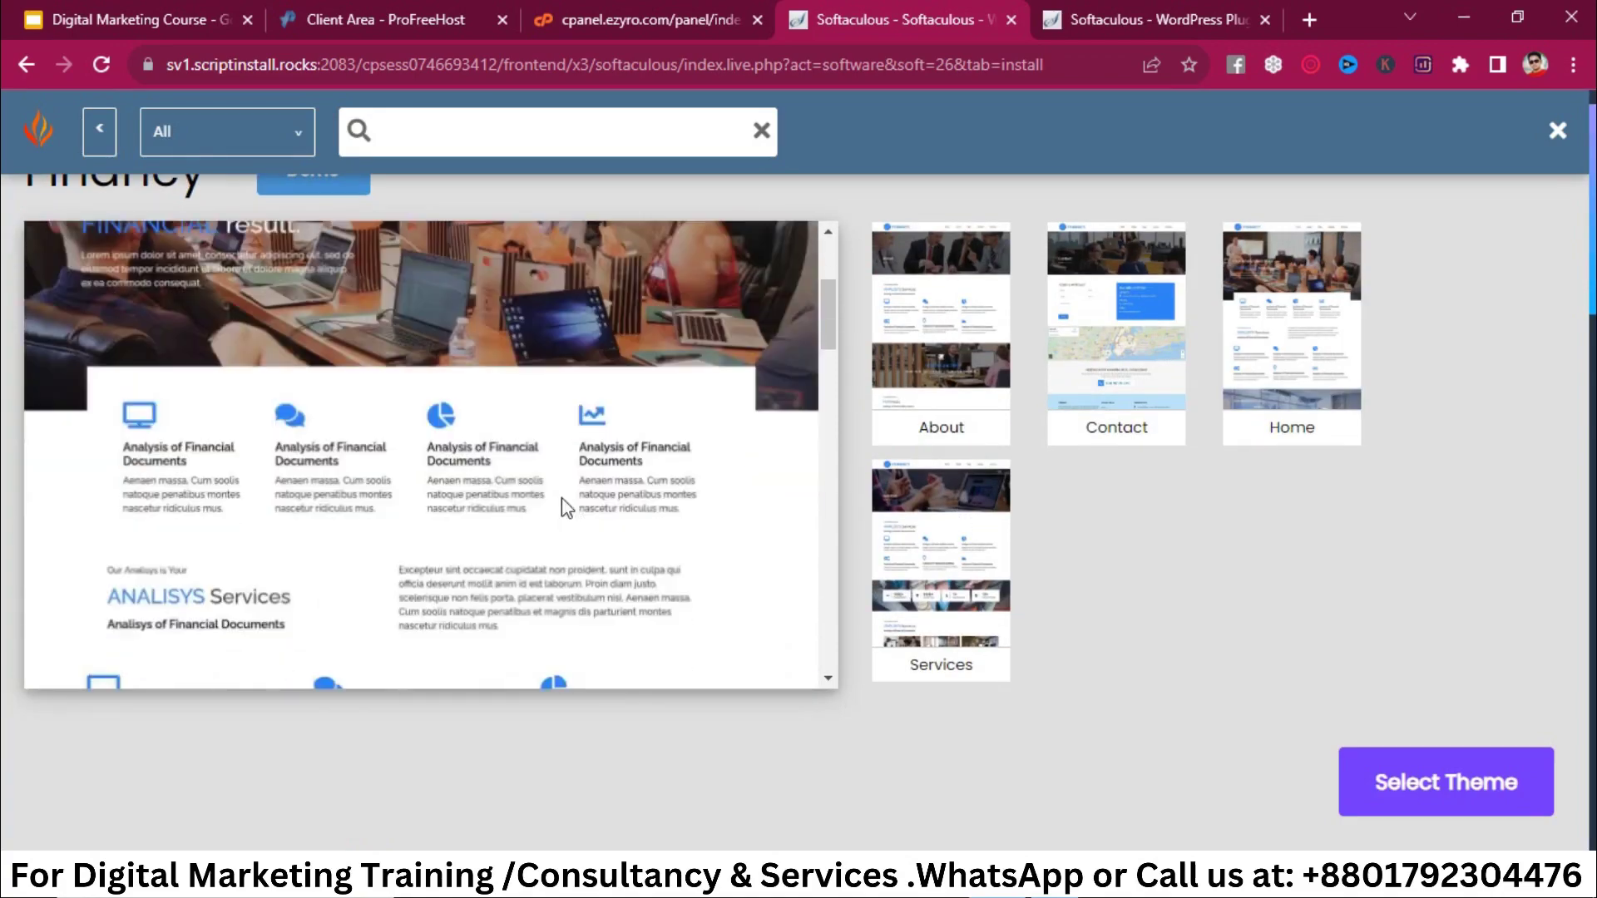
scroll(562, 497, down, 8)
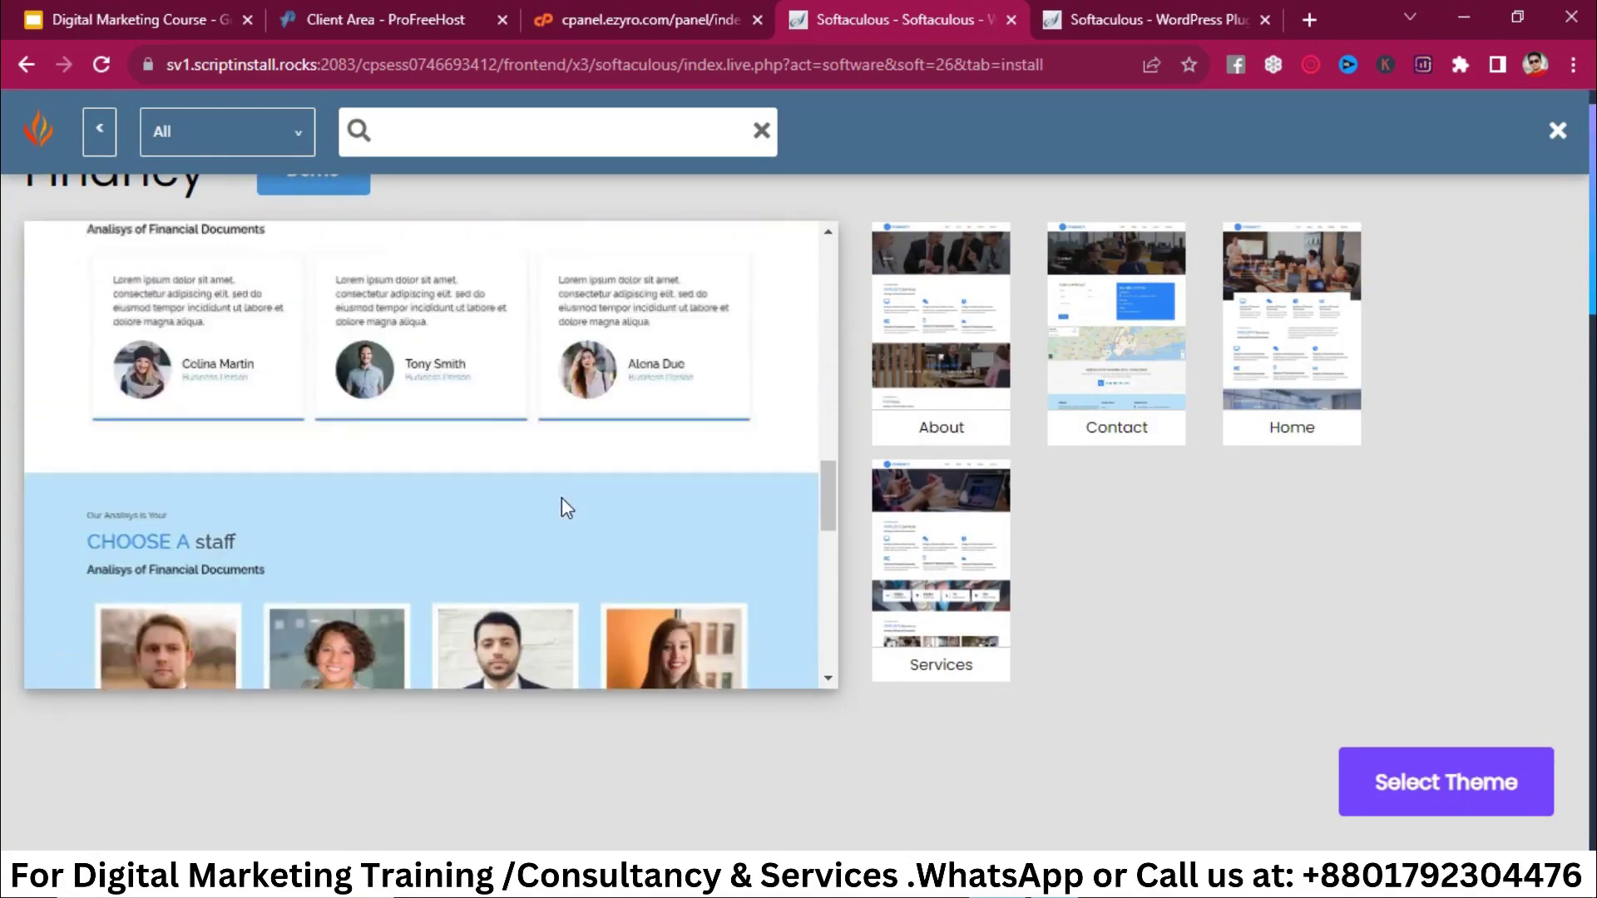
scroll(561, 498, down, 12)
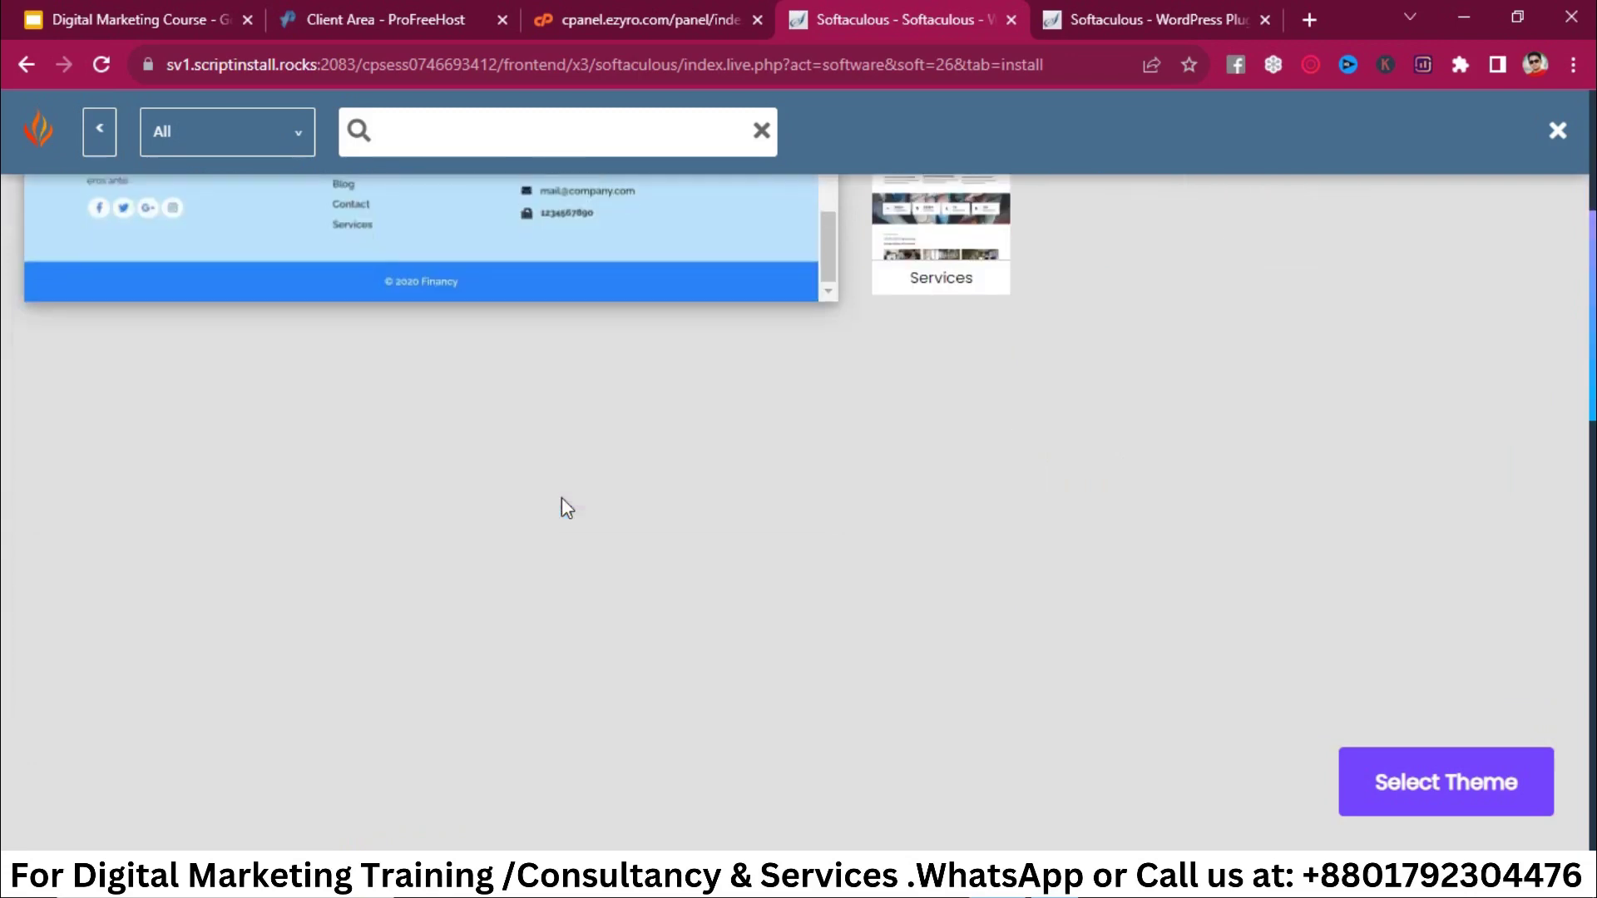
click(1424, 786)
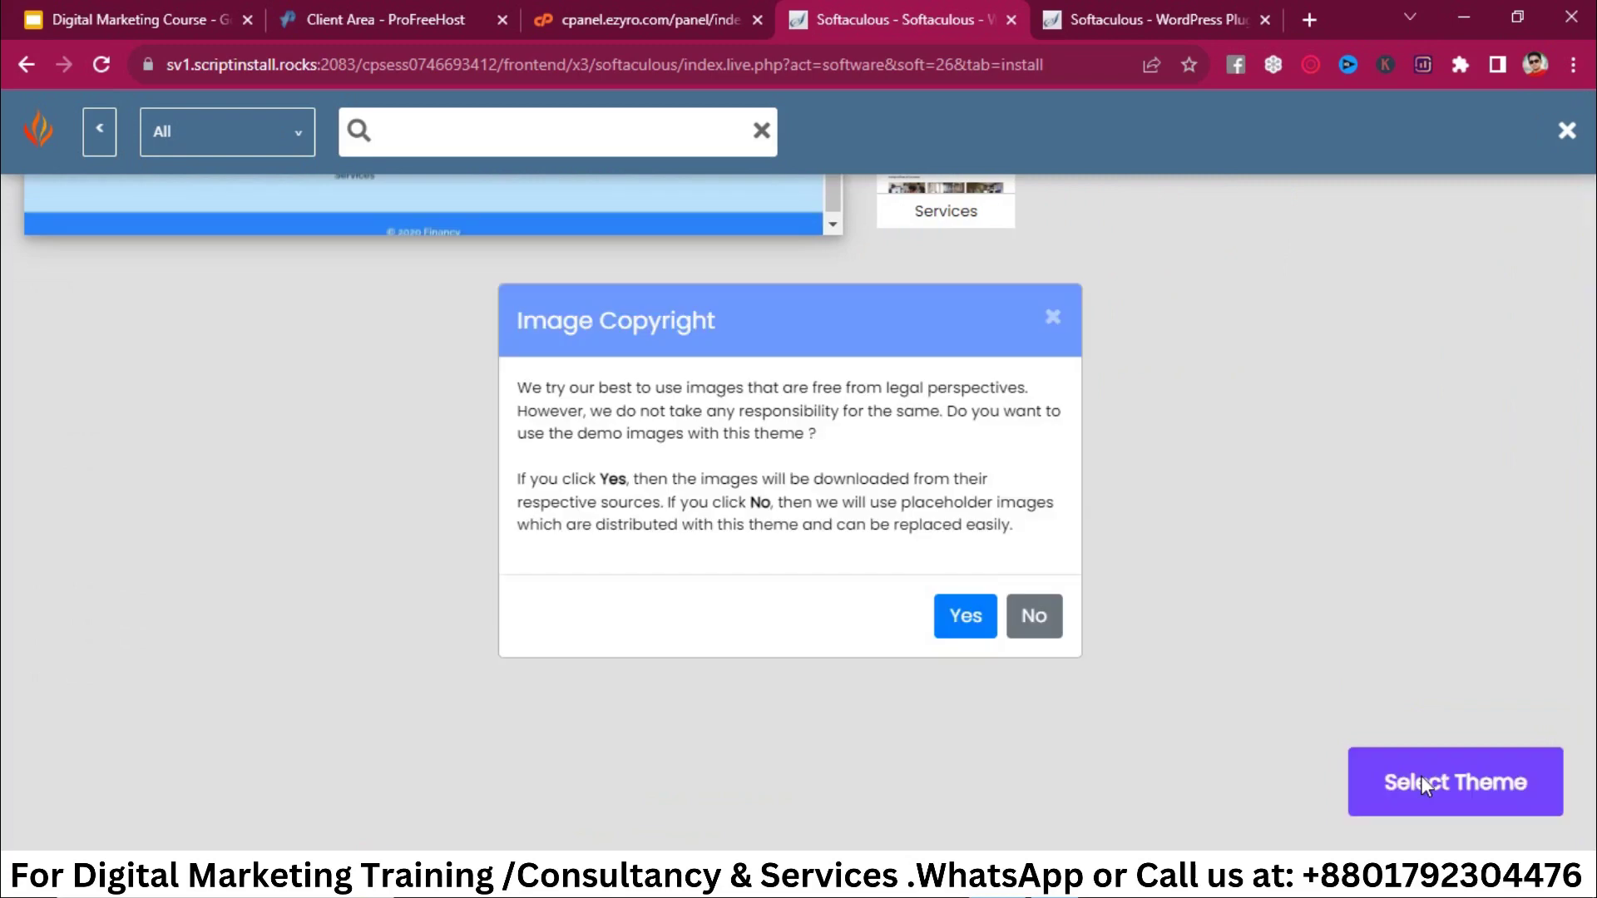
click(966, 615)
Step: Review the filled-in install settings and launch the WordPress installation
scroll(965, 506, up, 2)
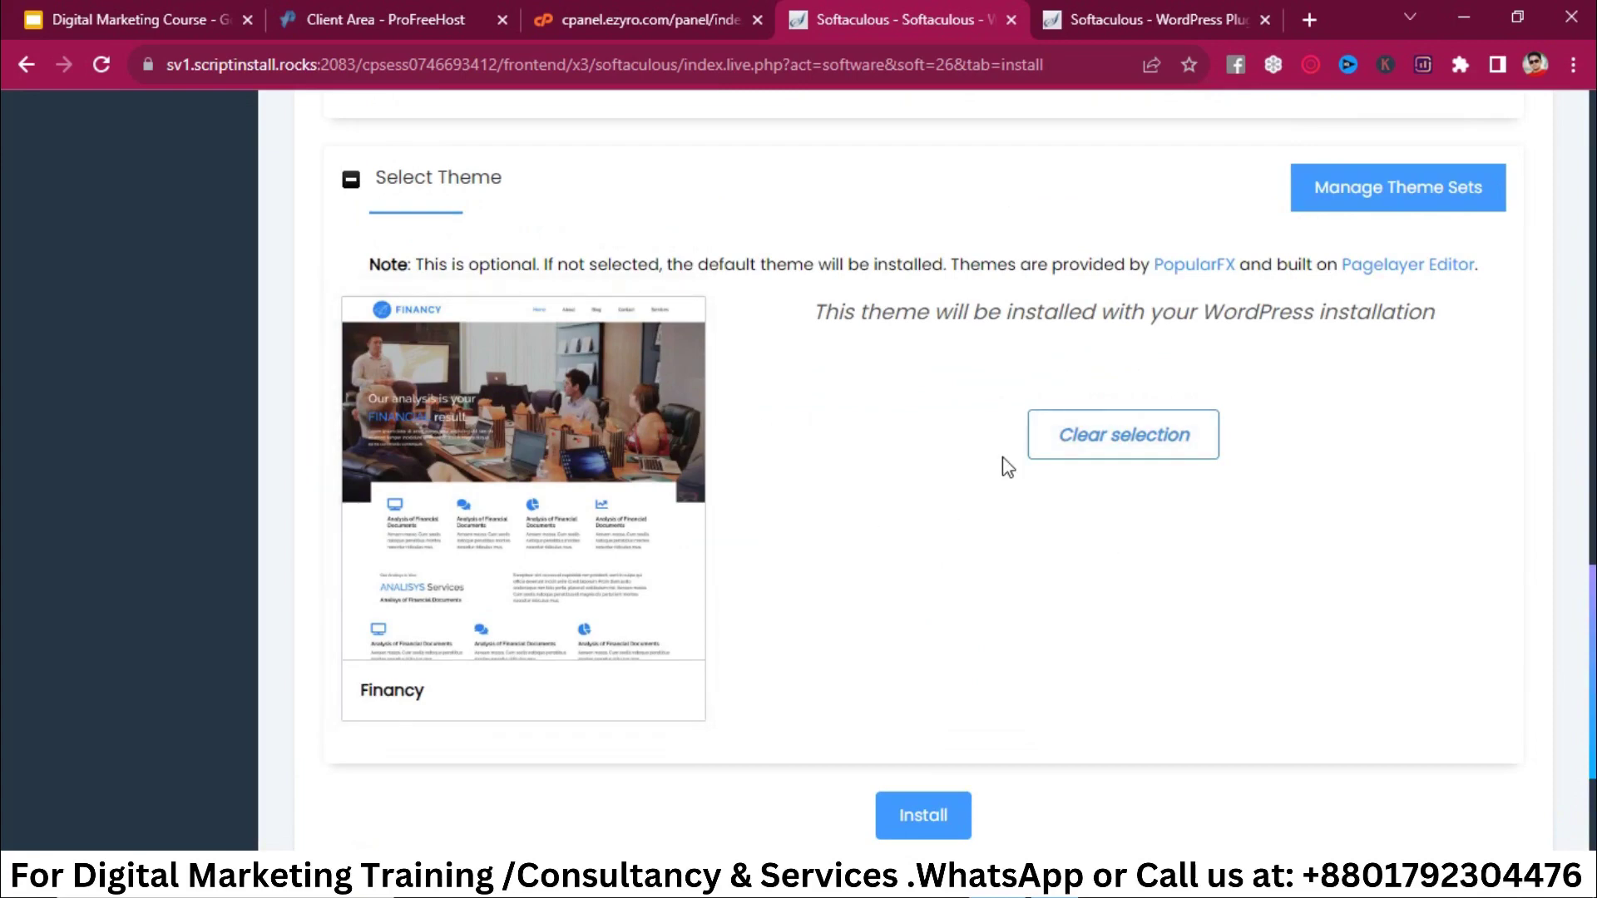
scroll(1001, 456, up, 6)
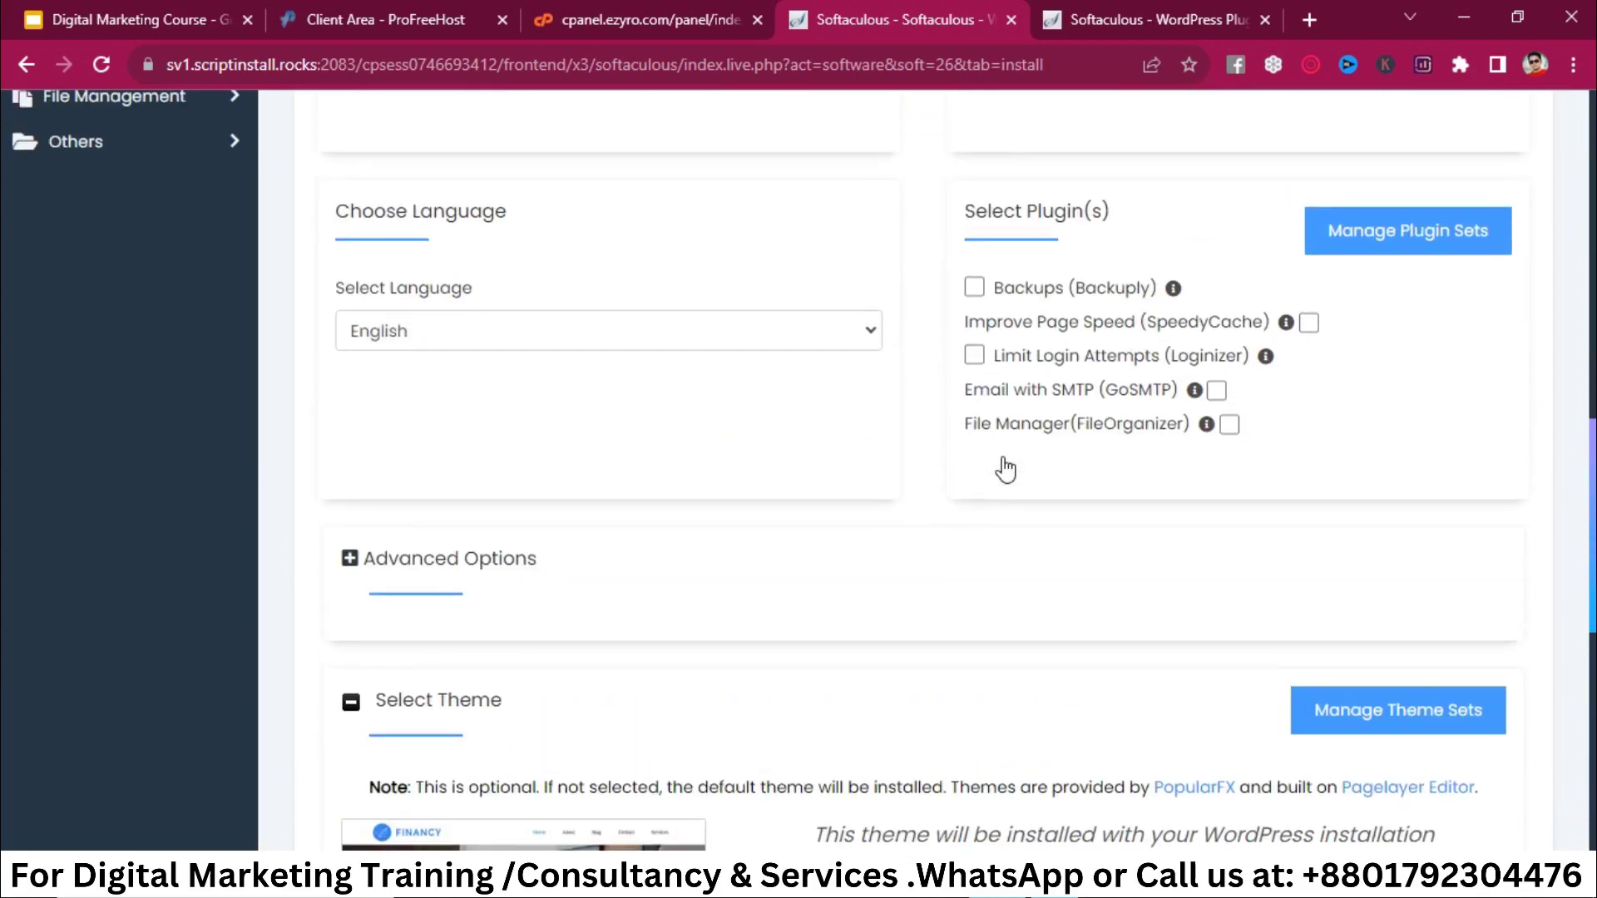
scroll(1007, 467, up, 2)
scroll(1007, 465, down, 10)
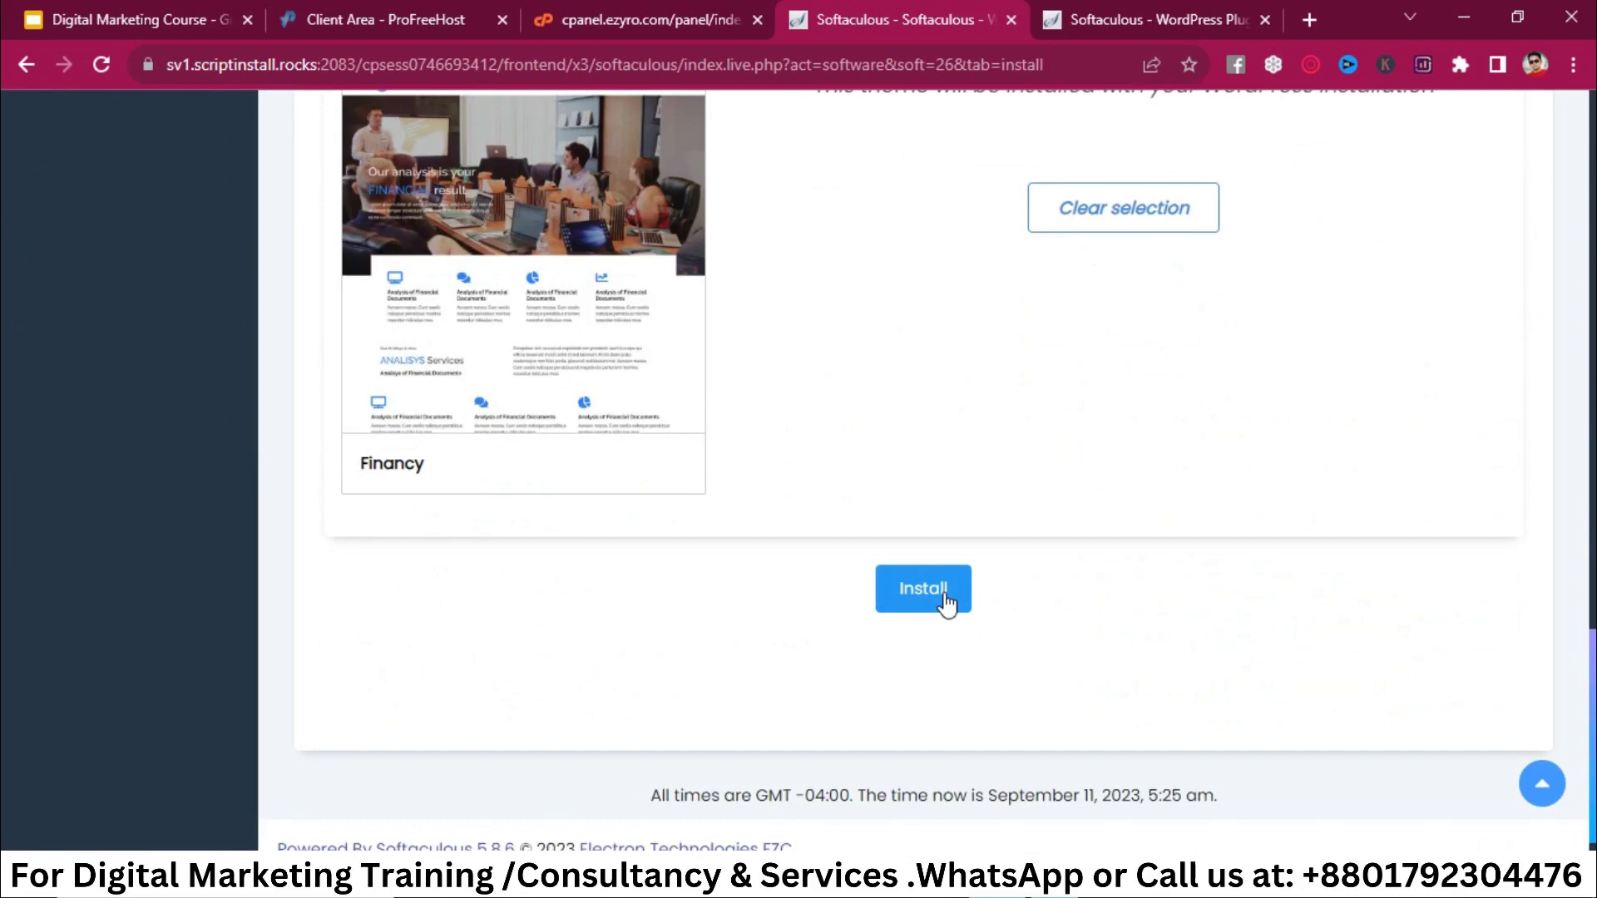
click(947, 601)
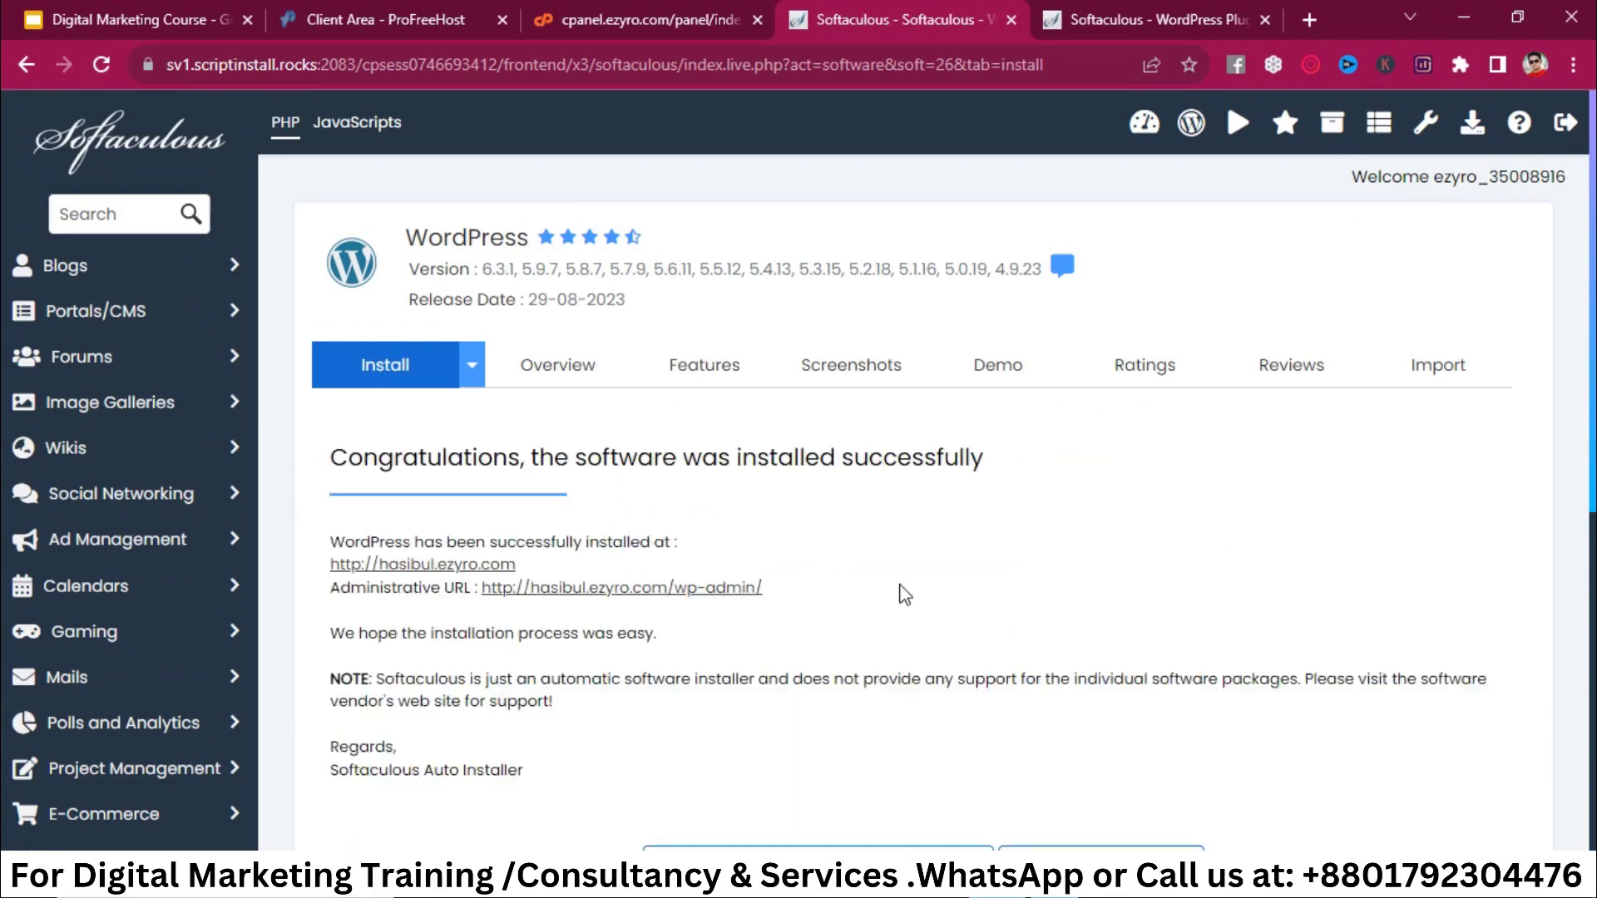
Step: Open the new site's link from the success page in a background tab
scroll(905, 595, down, 2)
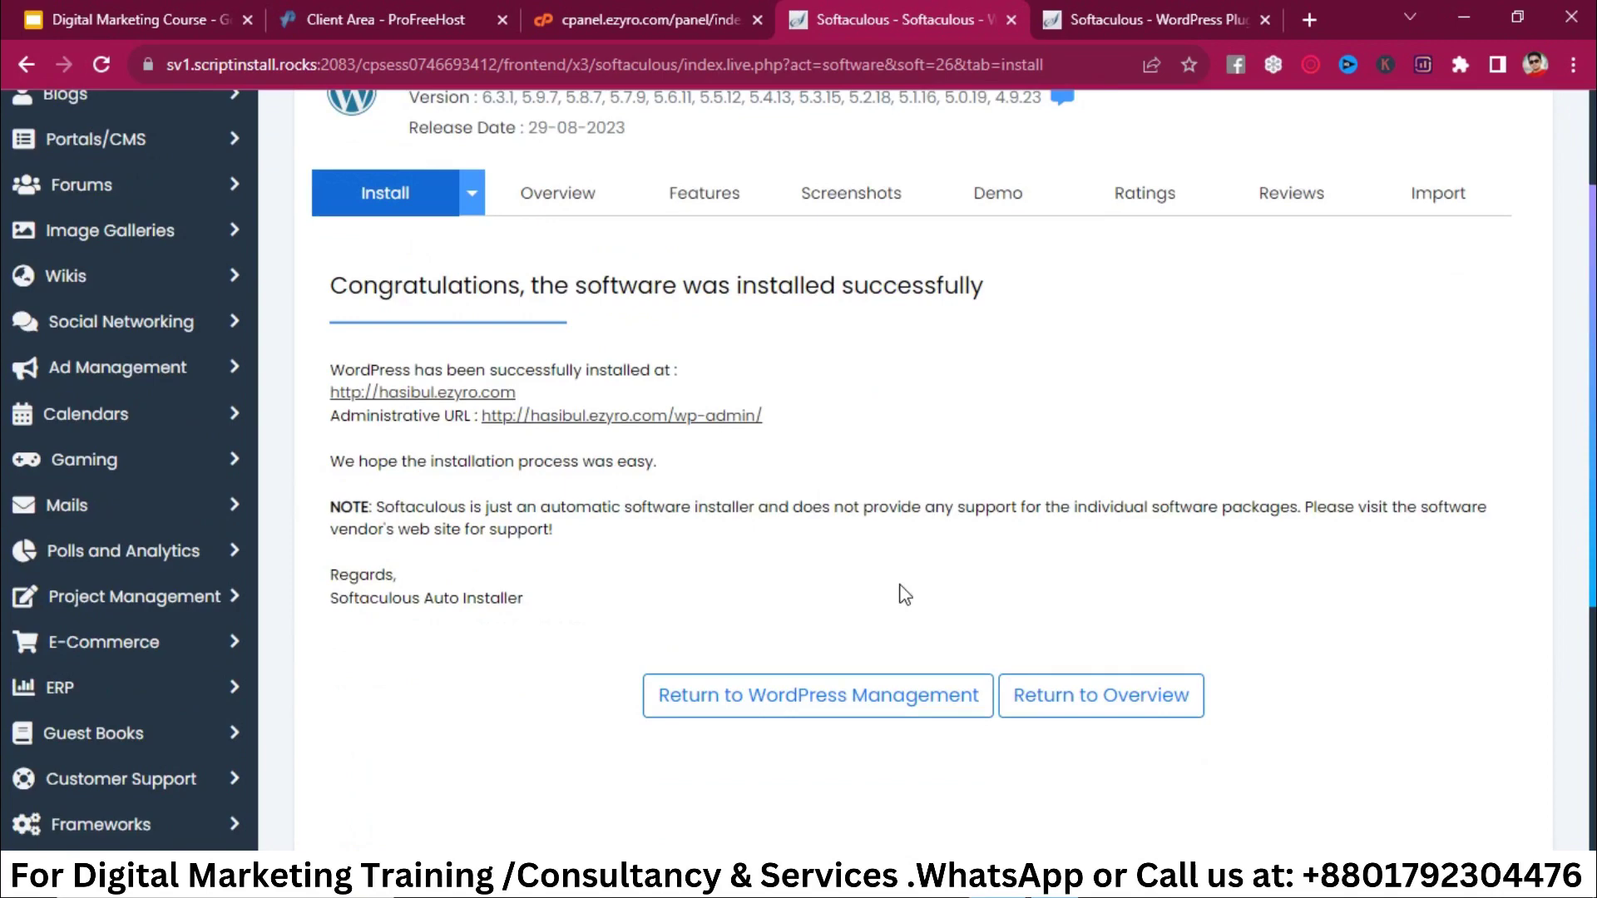
right_click(414, 402)
click(497, 417)
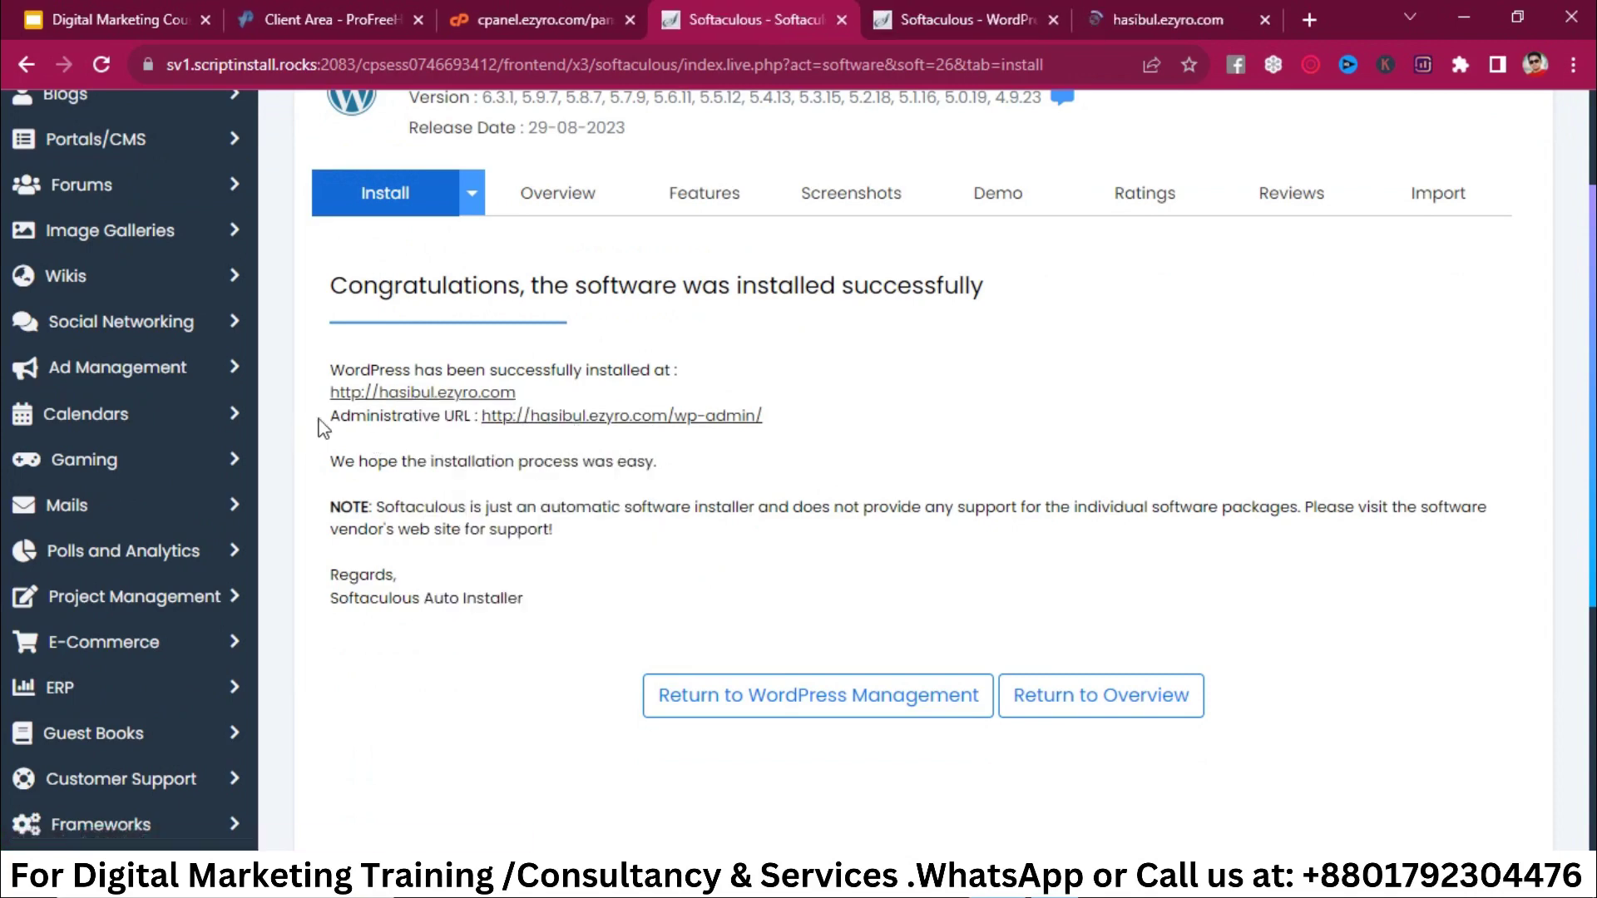
triple_click(357, 416)
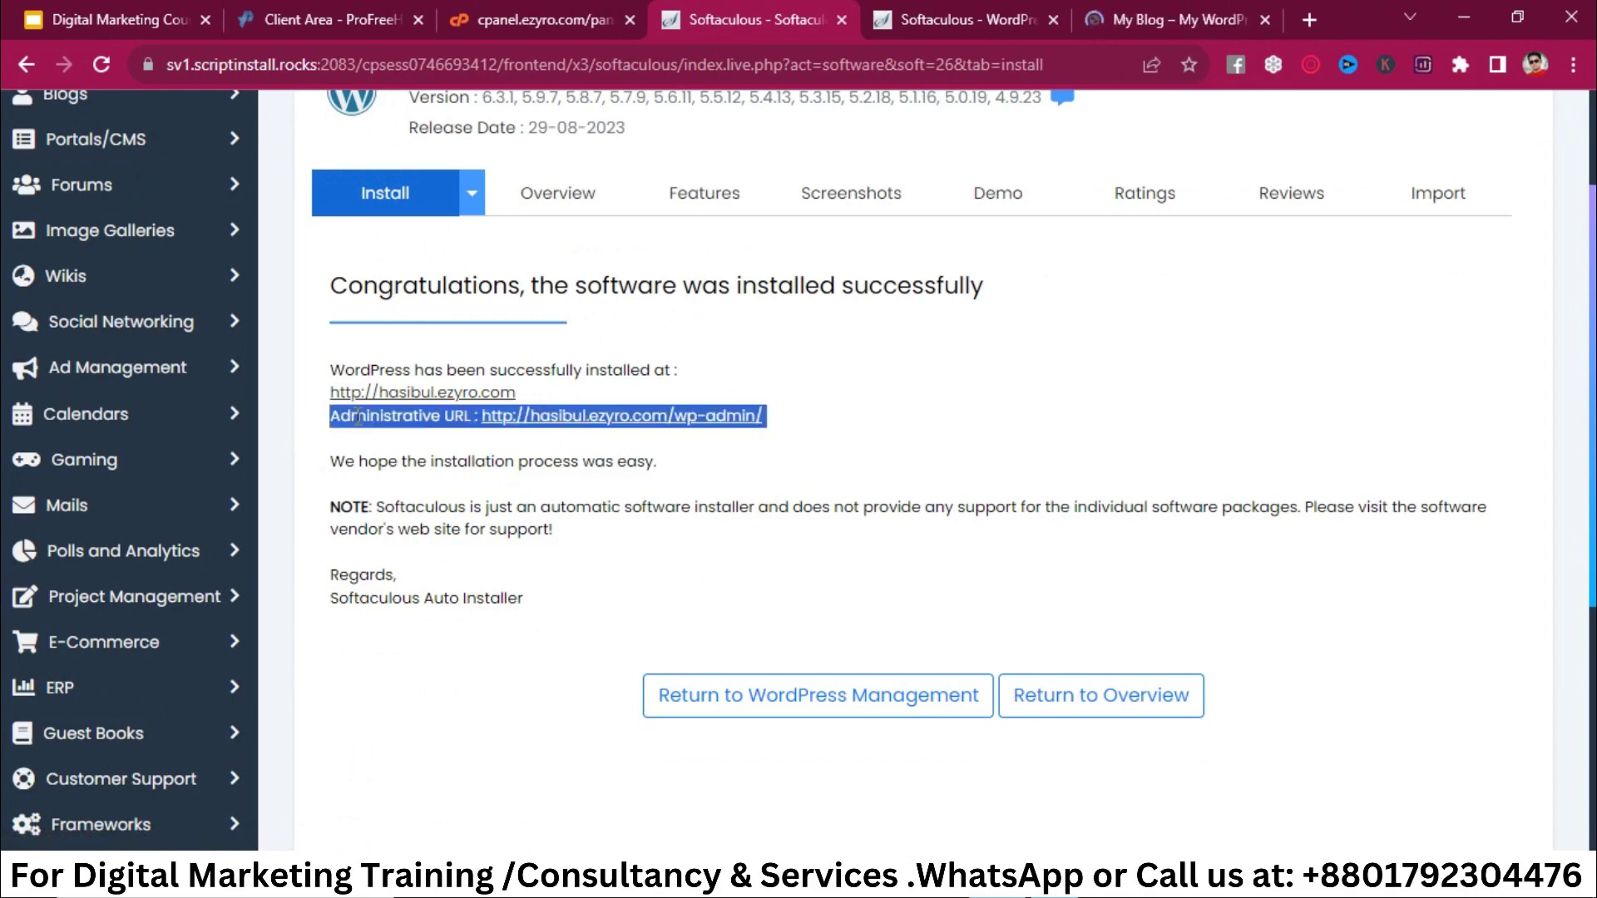
click(459, 420)
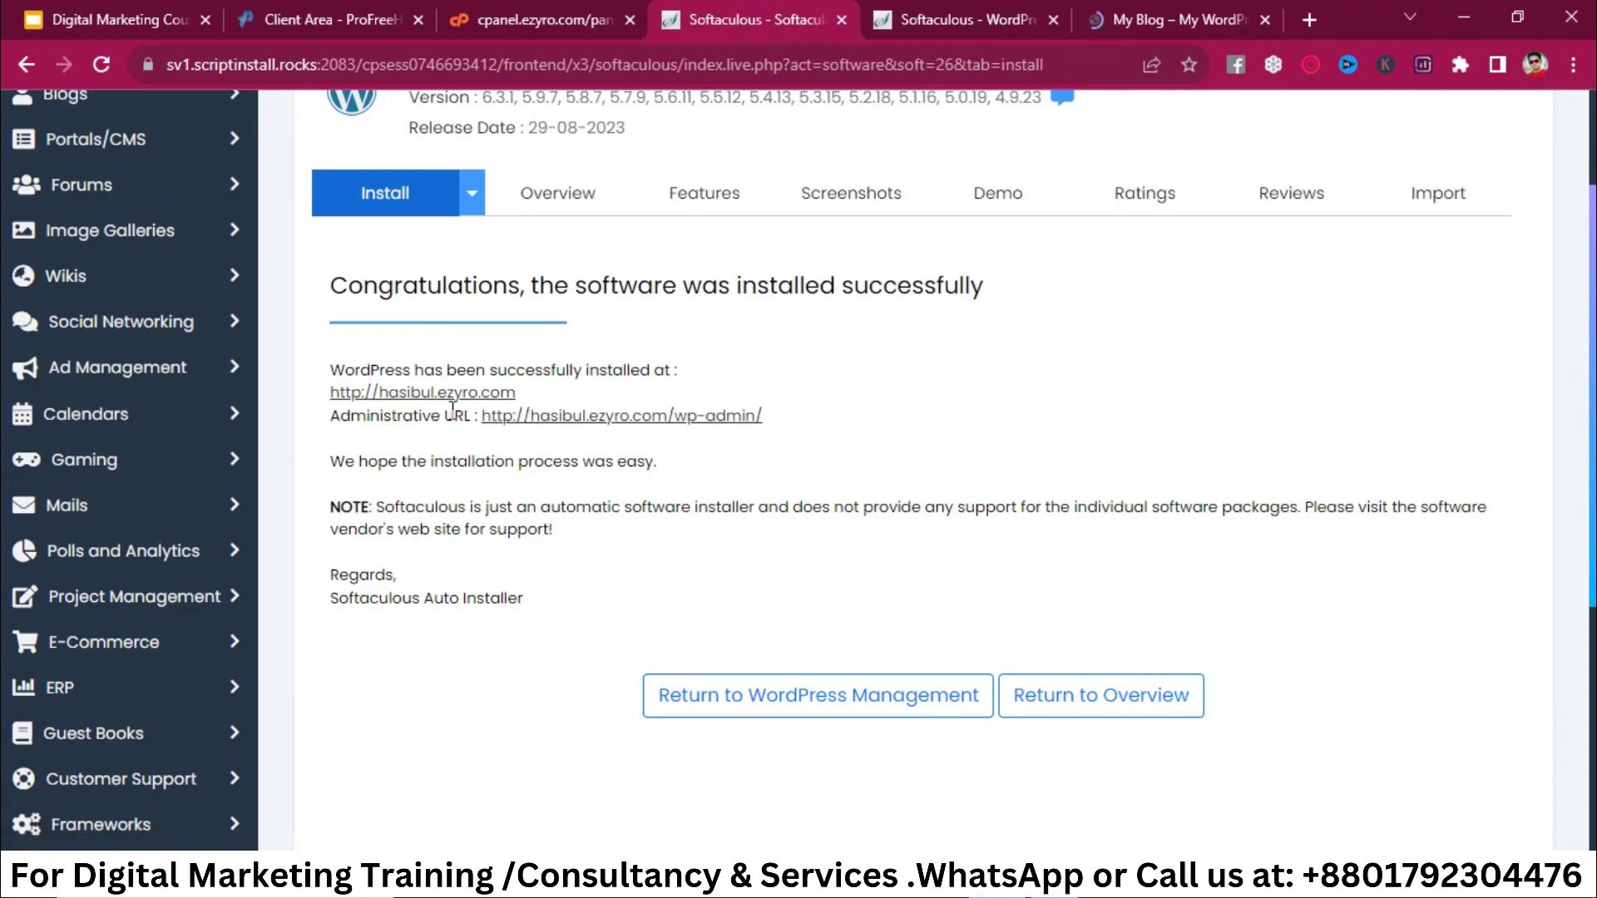
Step: Browse the My Blog homepage with its Financy 'FINANCIAL result' hero, then edit its address
click(1169, 4)
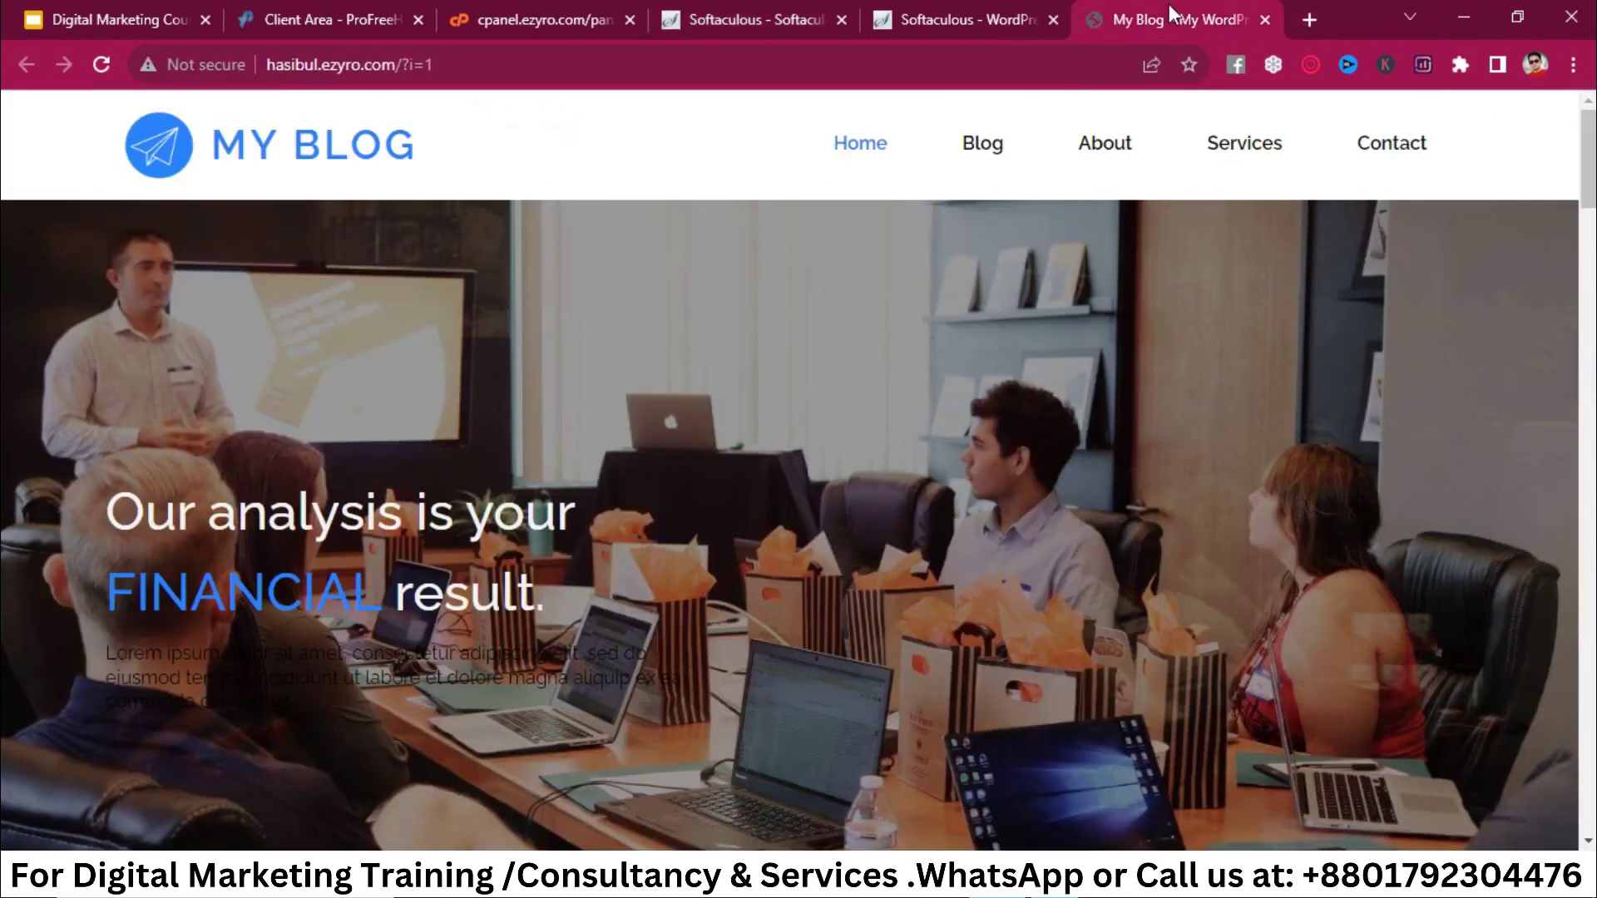
scroll(921, 592, down, 10)
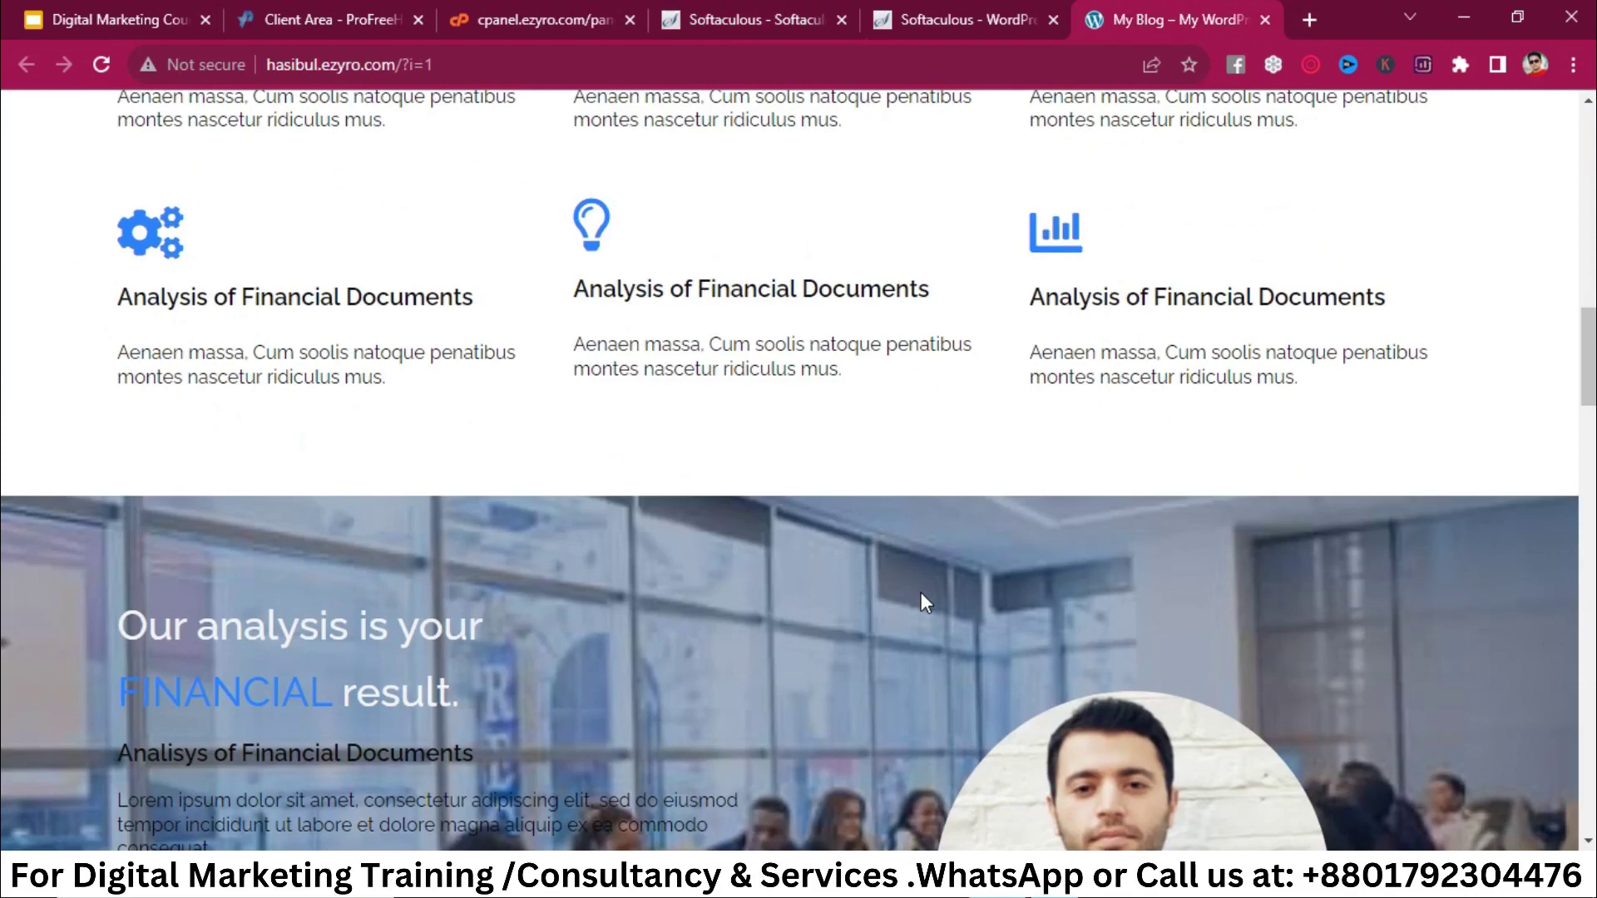
scroll(921, 592, up, 10)
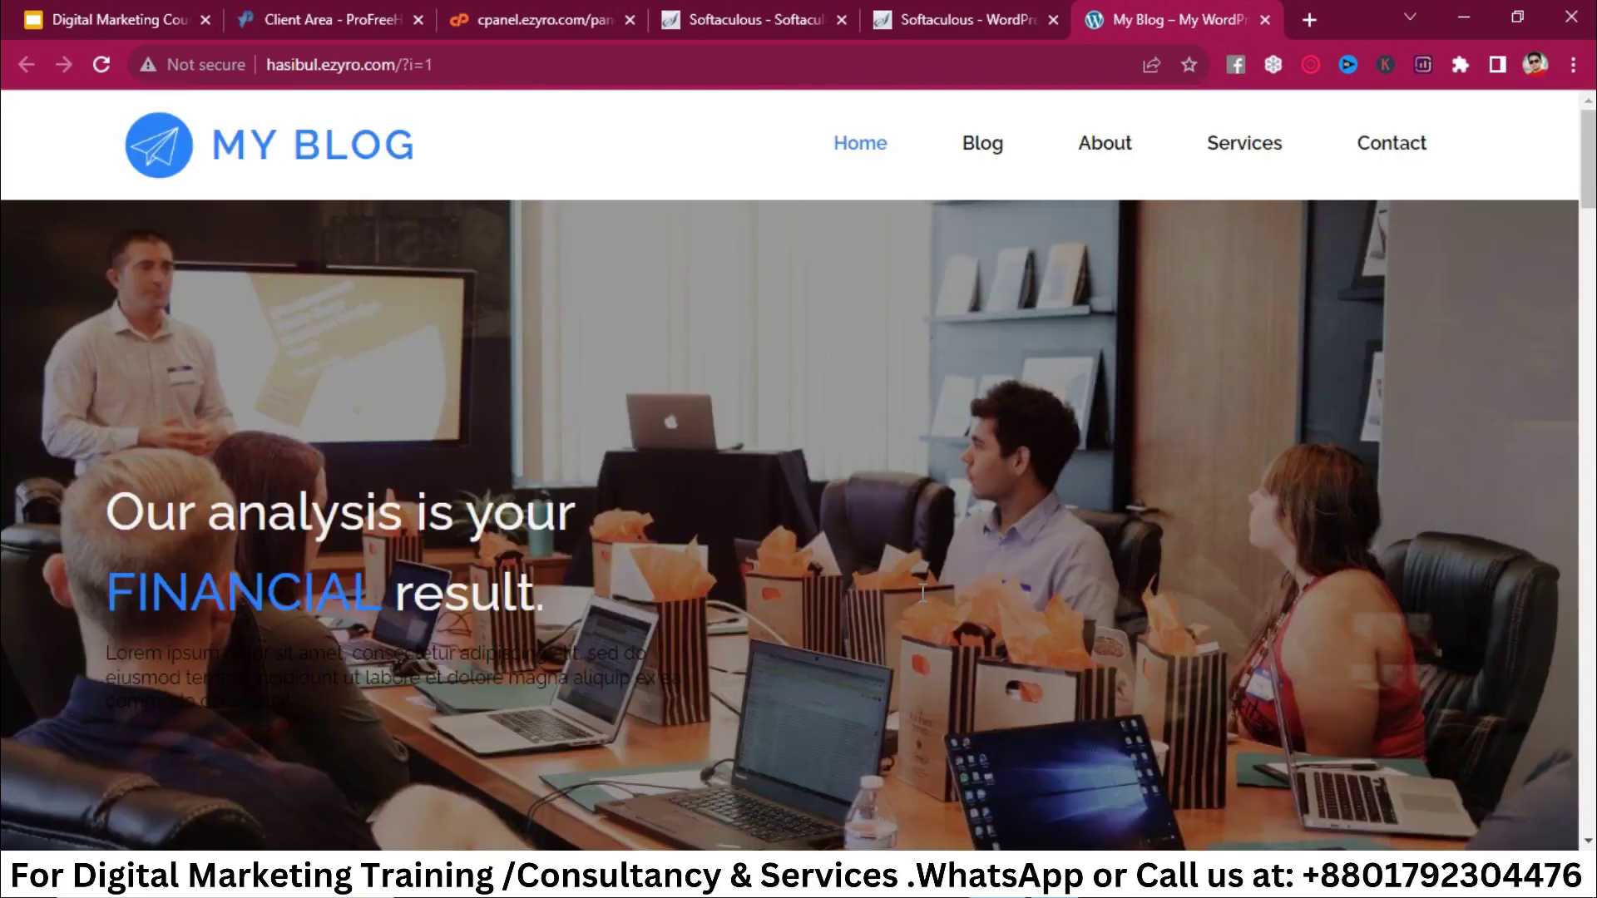
double_click(294, 70)
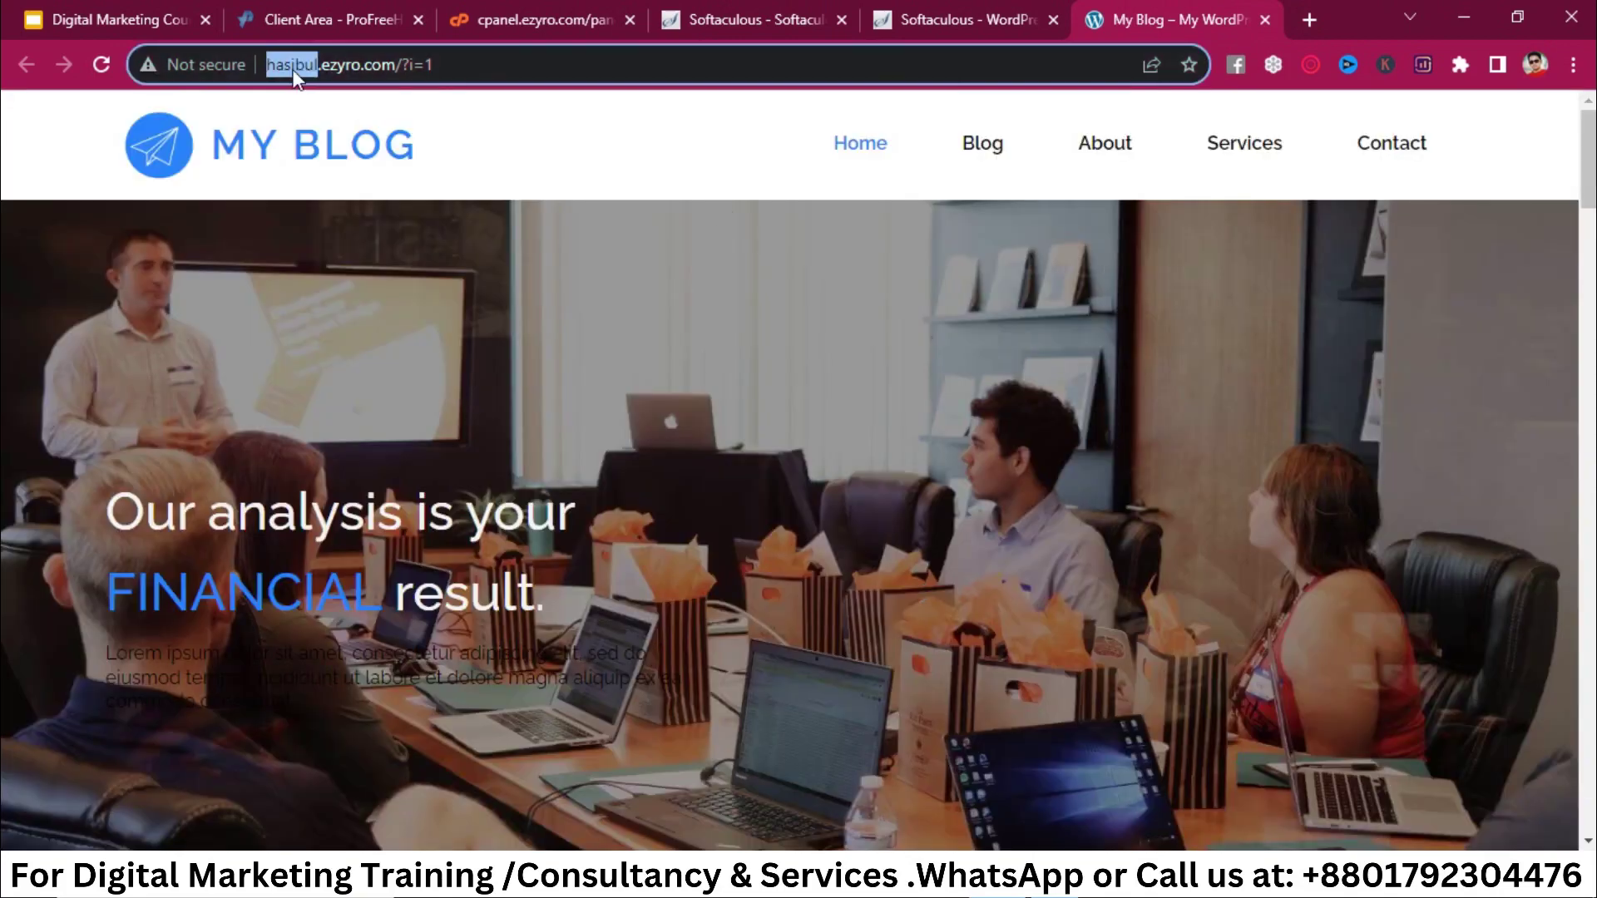
click(548, 70)
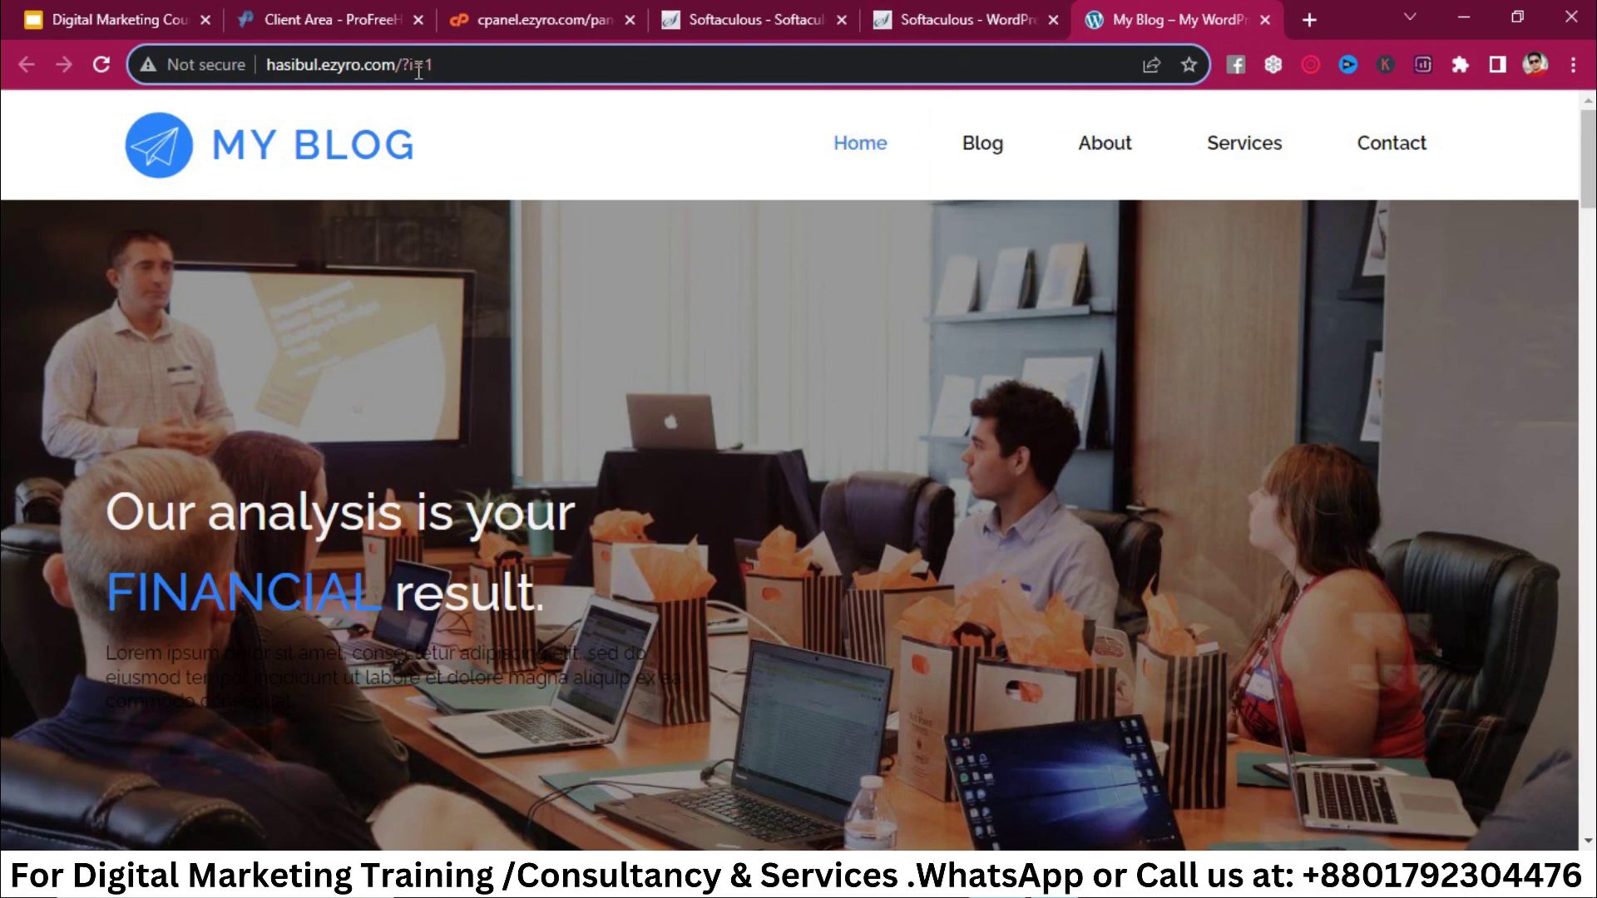
Step: Replace the ?i=1 address ending with wp-admin and load the login page
drag(402, 67, 646, 78)
text(ww)
key(BackSpace)
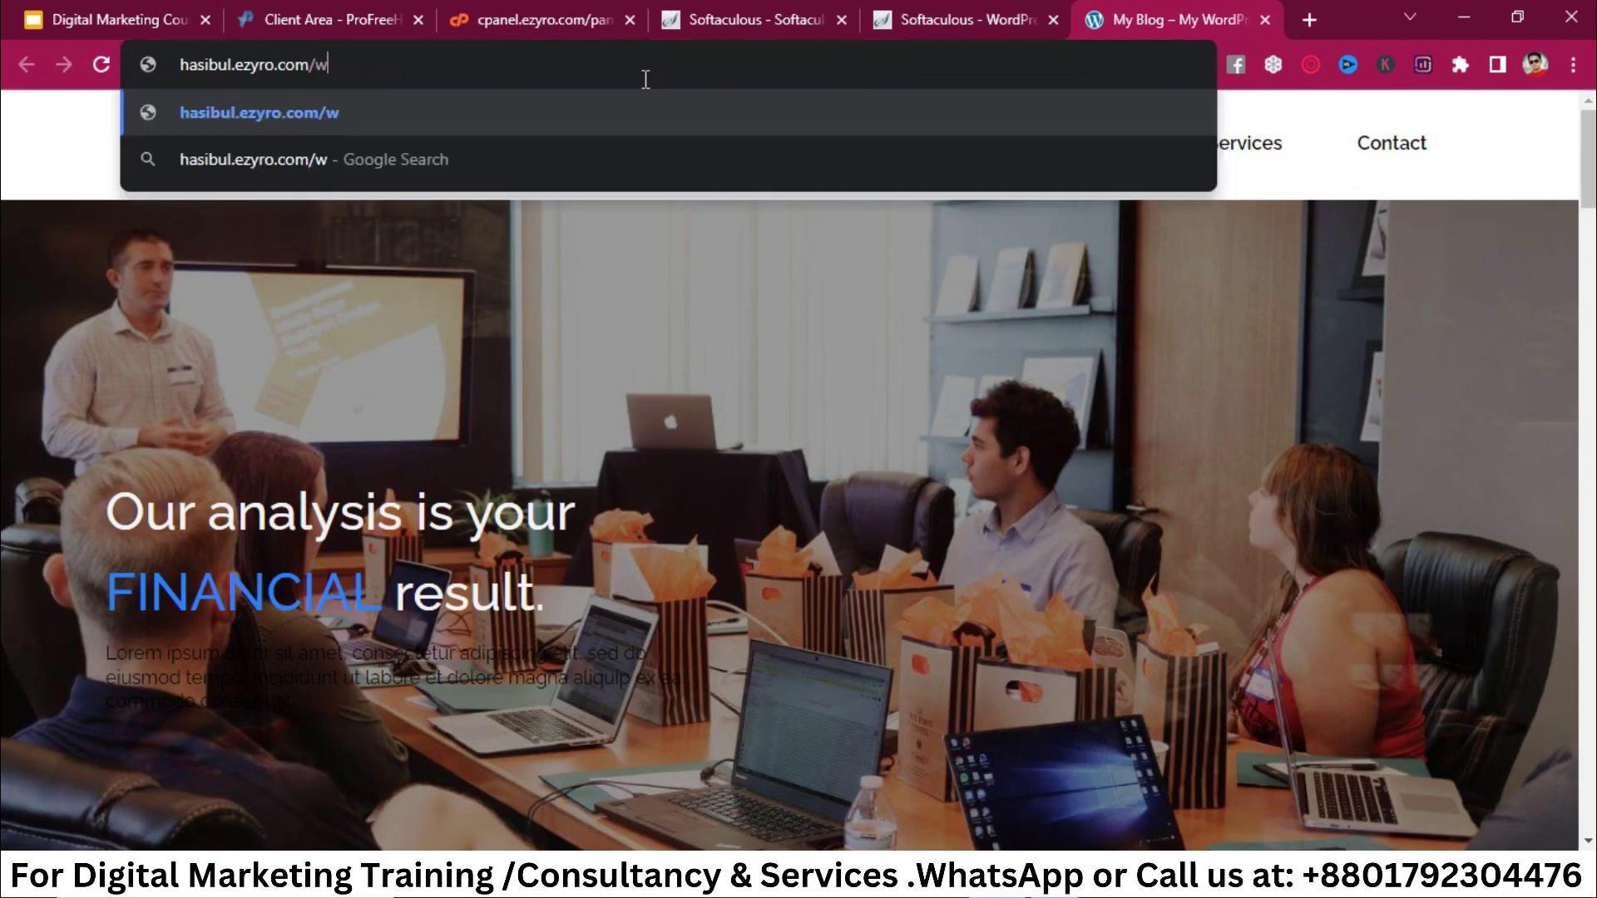
text(p)
text(-)
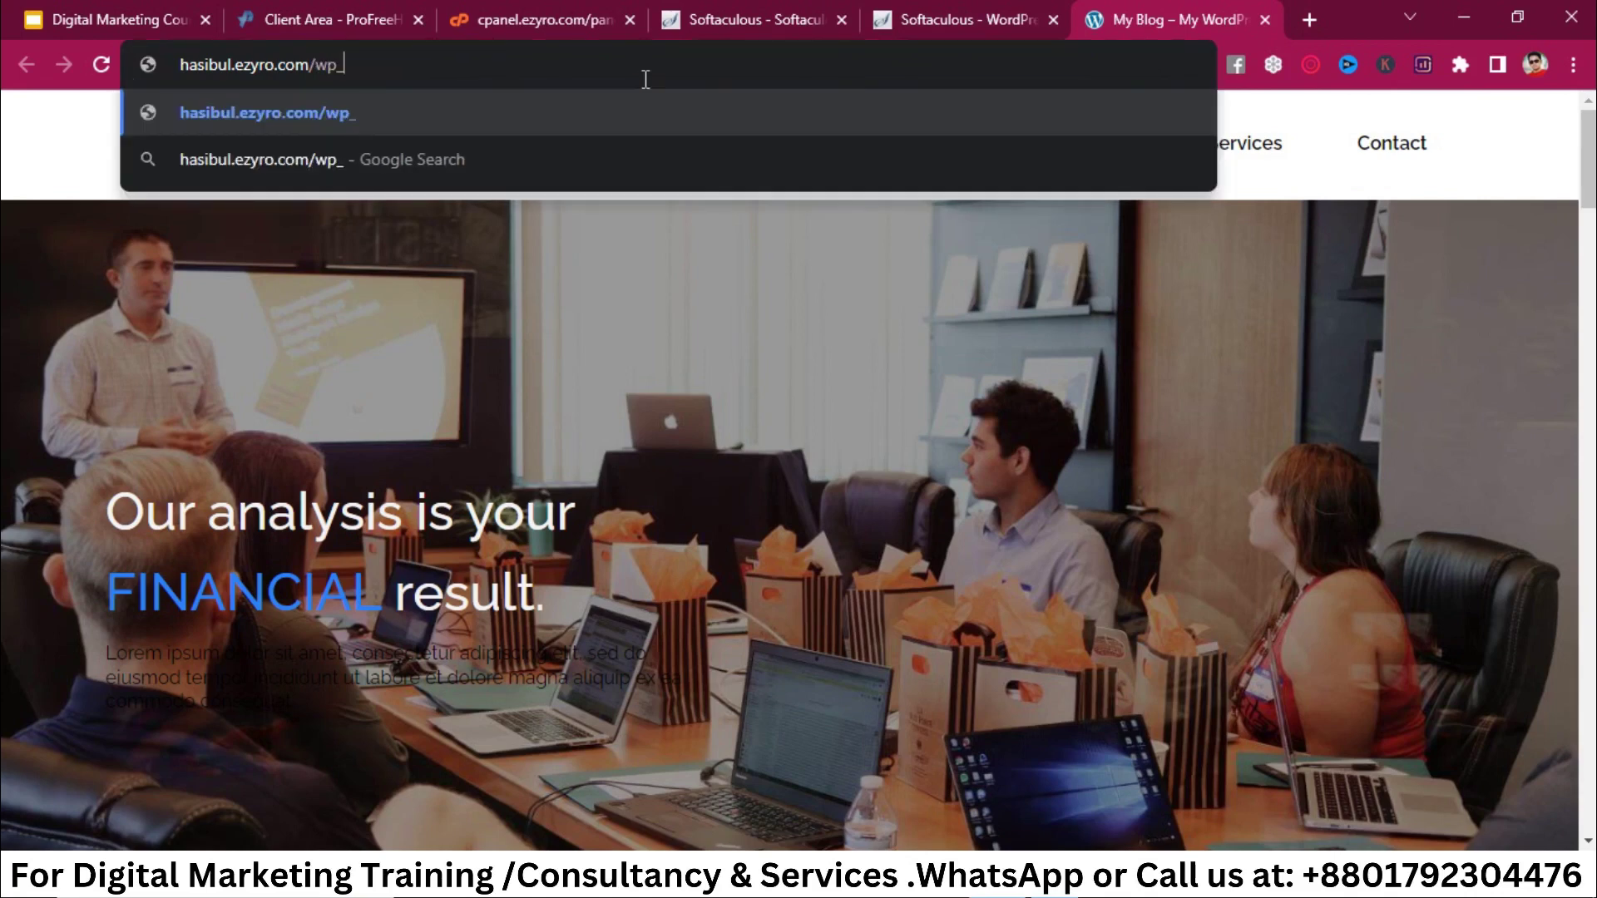
key(BackSpace)
text(-admin)
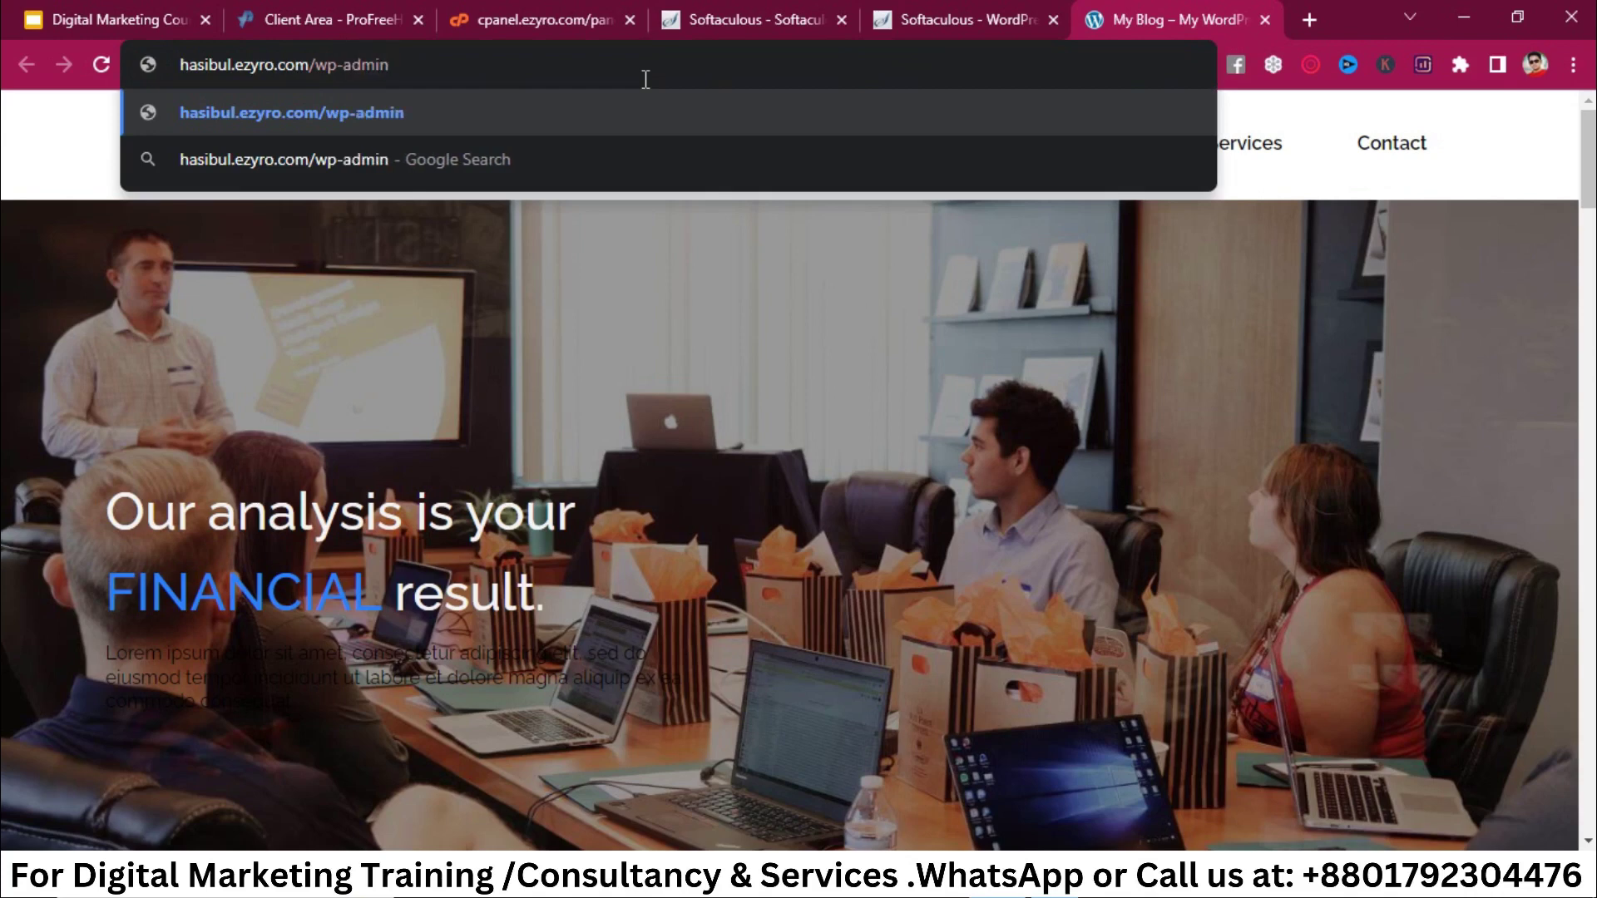
key(Return)
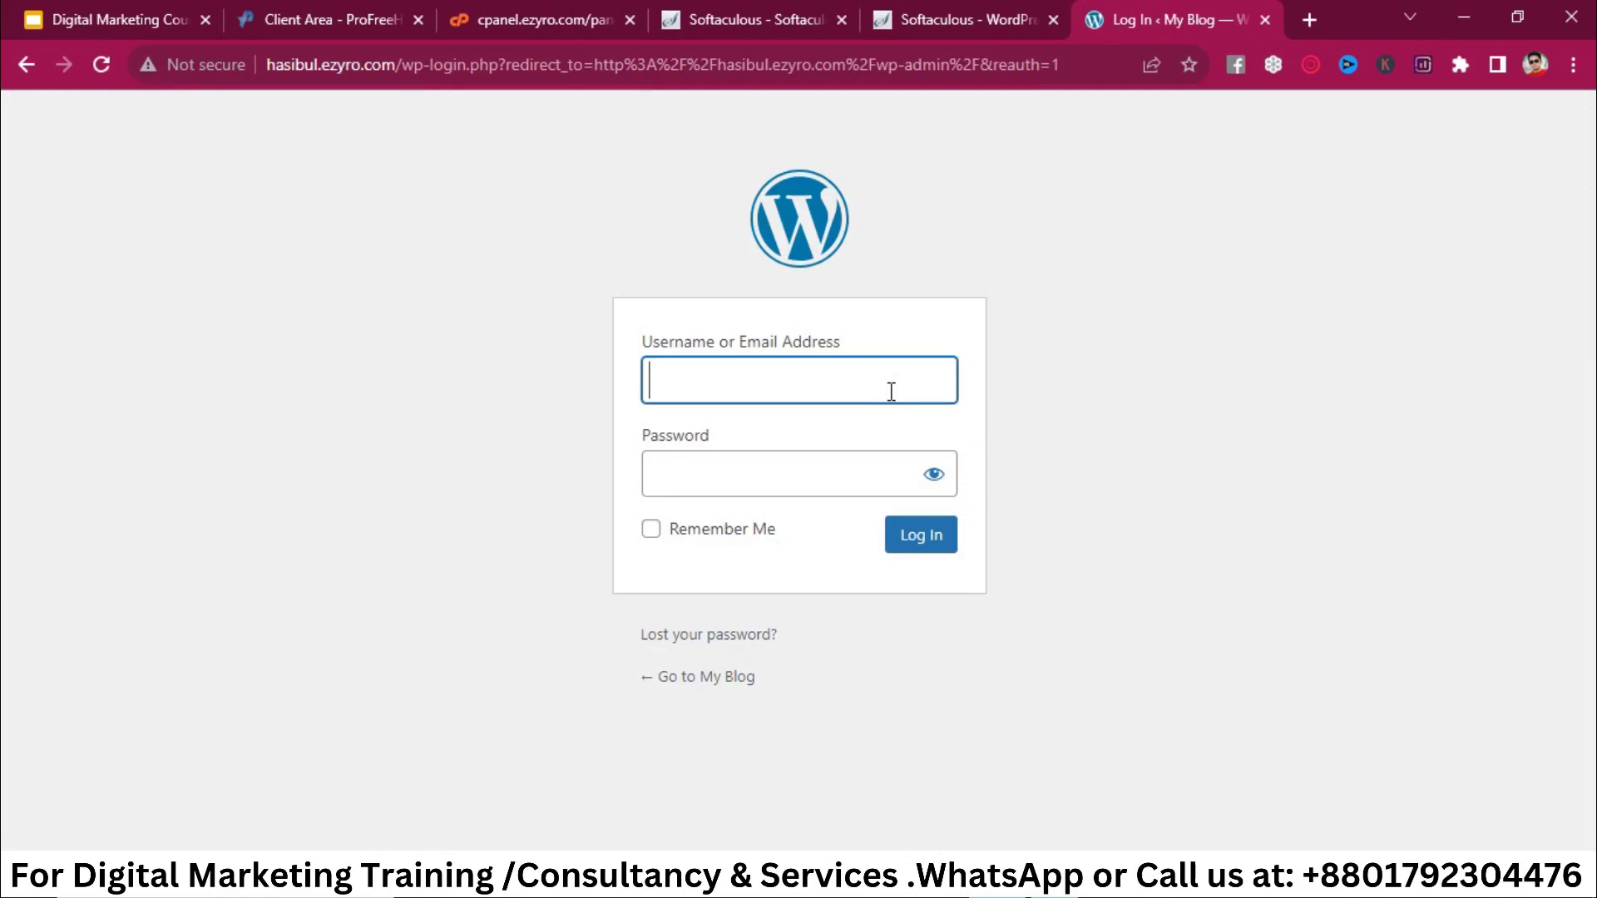
Step: Log in with the admin username and clipboard-pasted password, with Remember Me ticked
text(Hasibul)
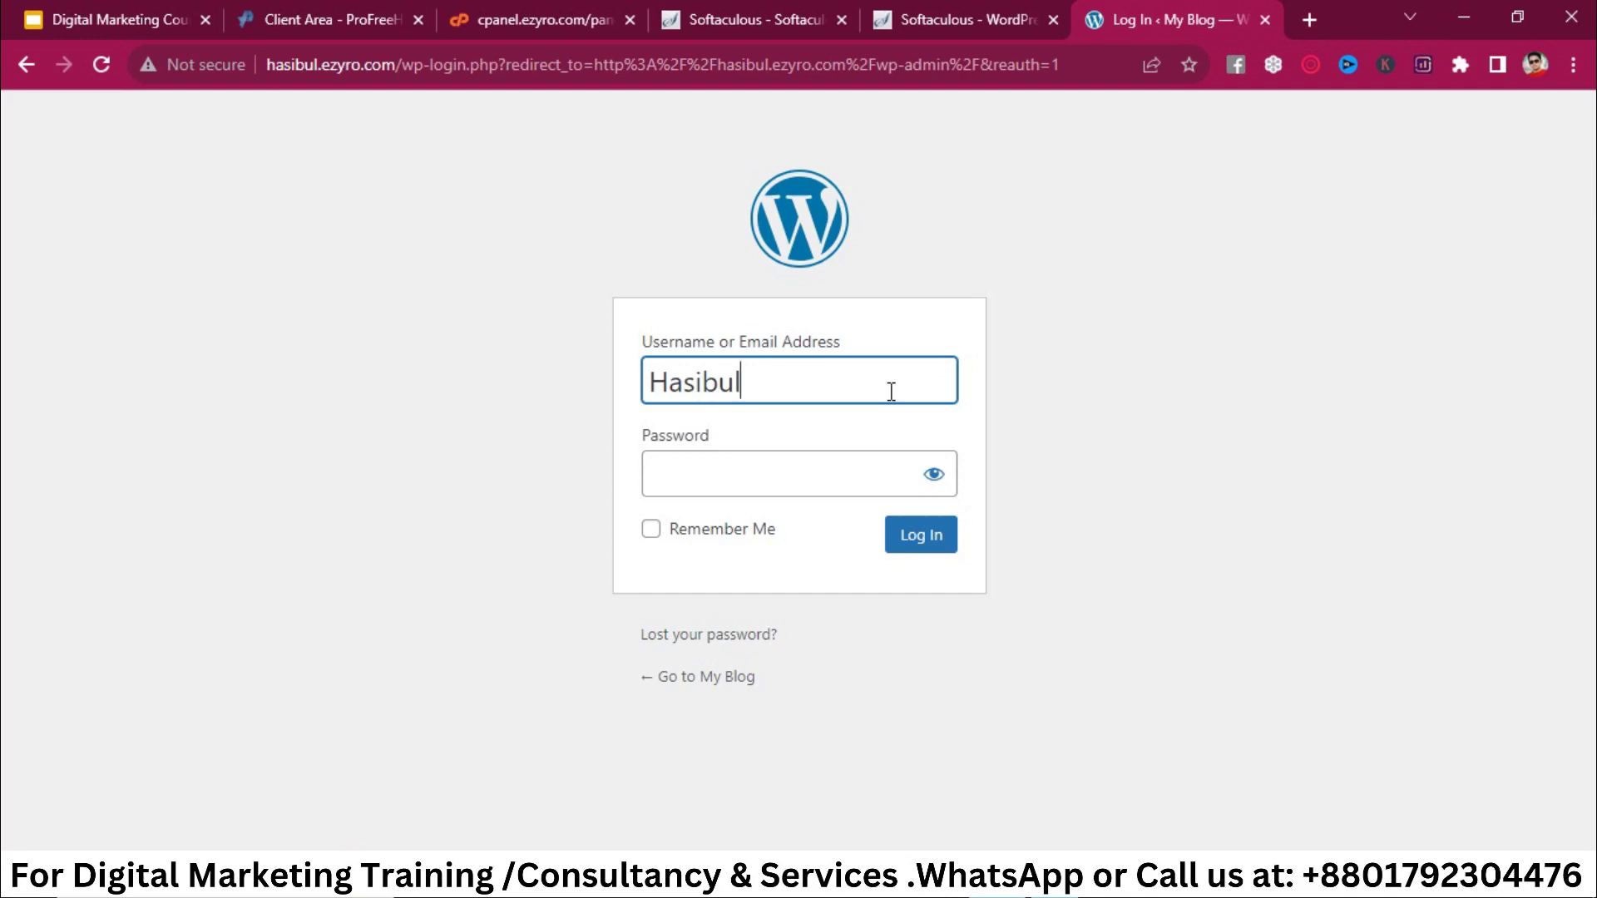
text(h150)
click(845, 470)
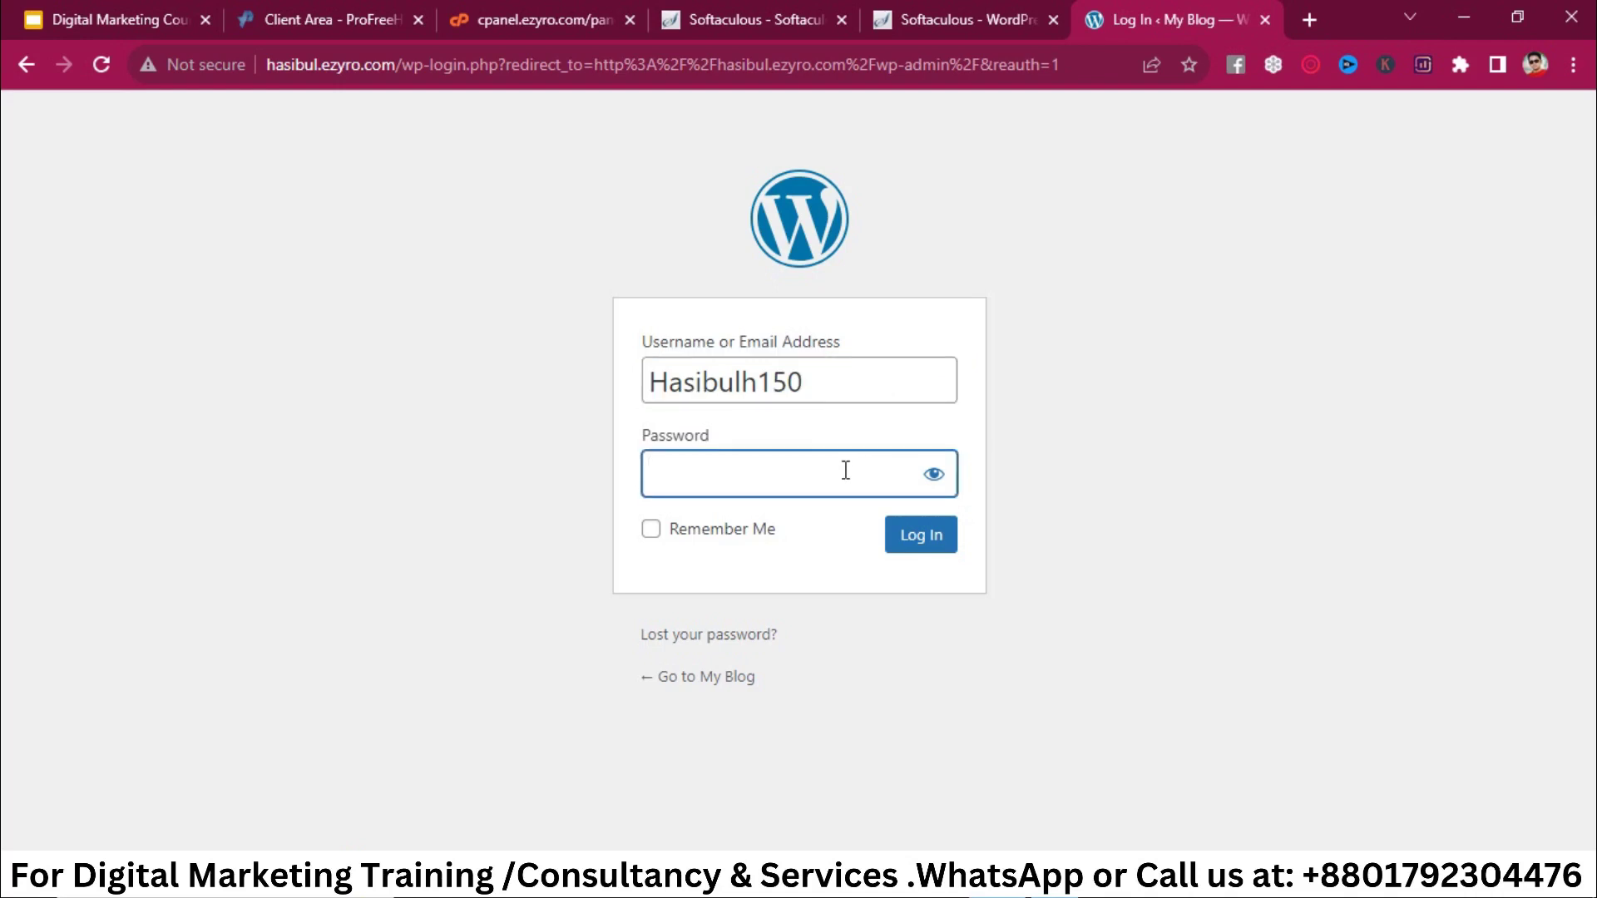
key(super+v)
click(863, 339)
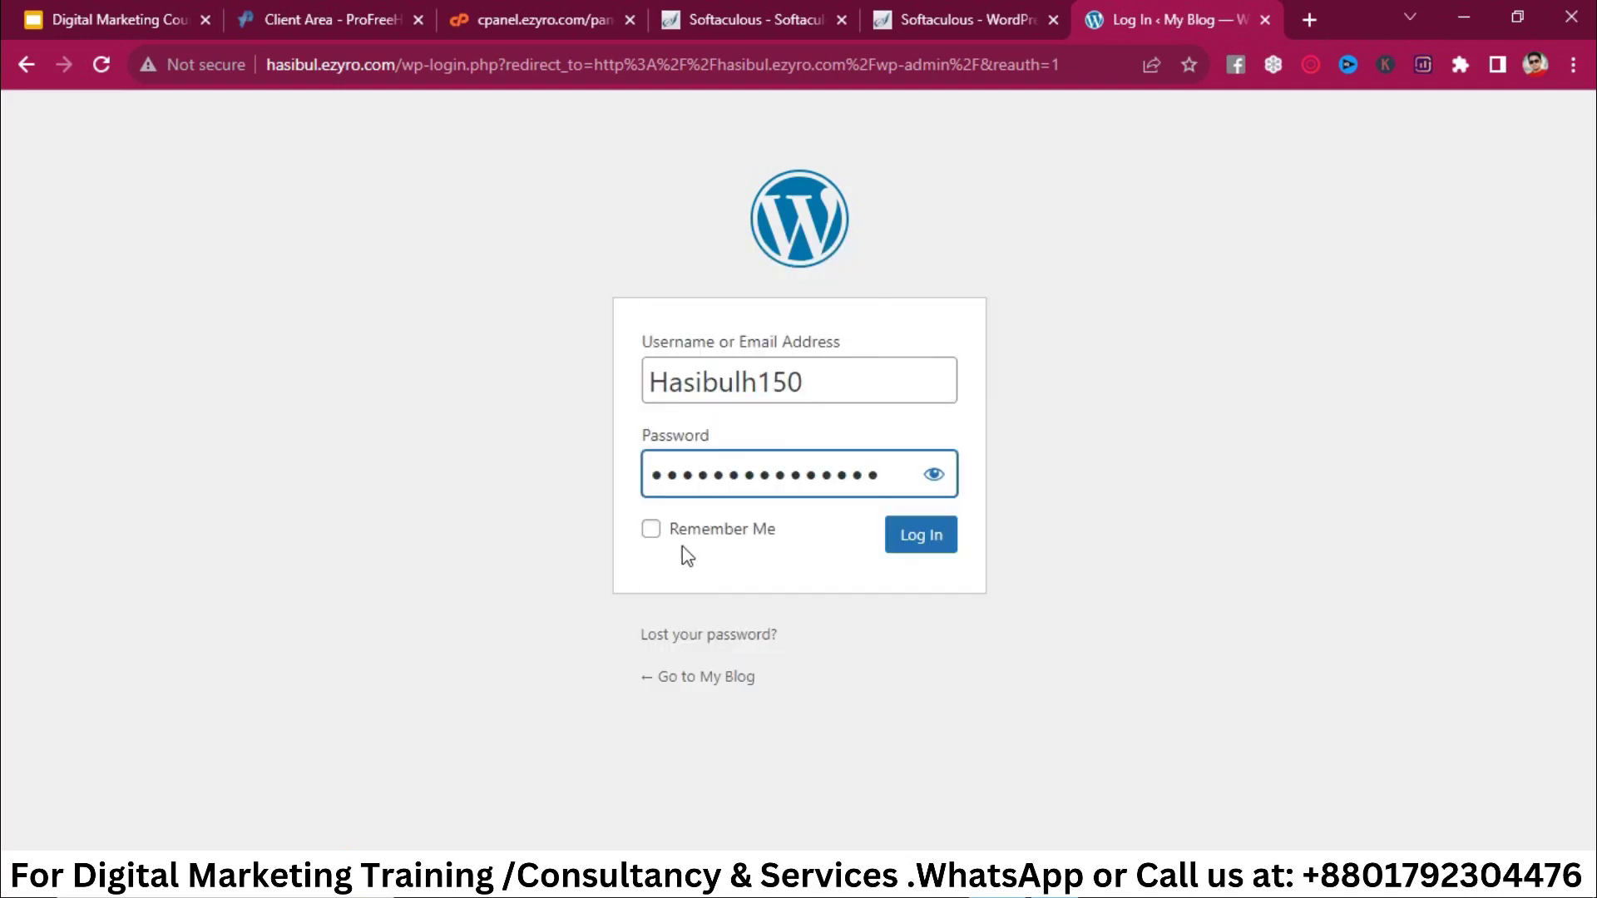
click(650, 529)
click(893, 546)
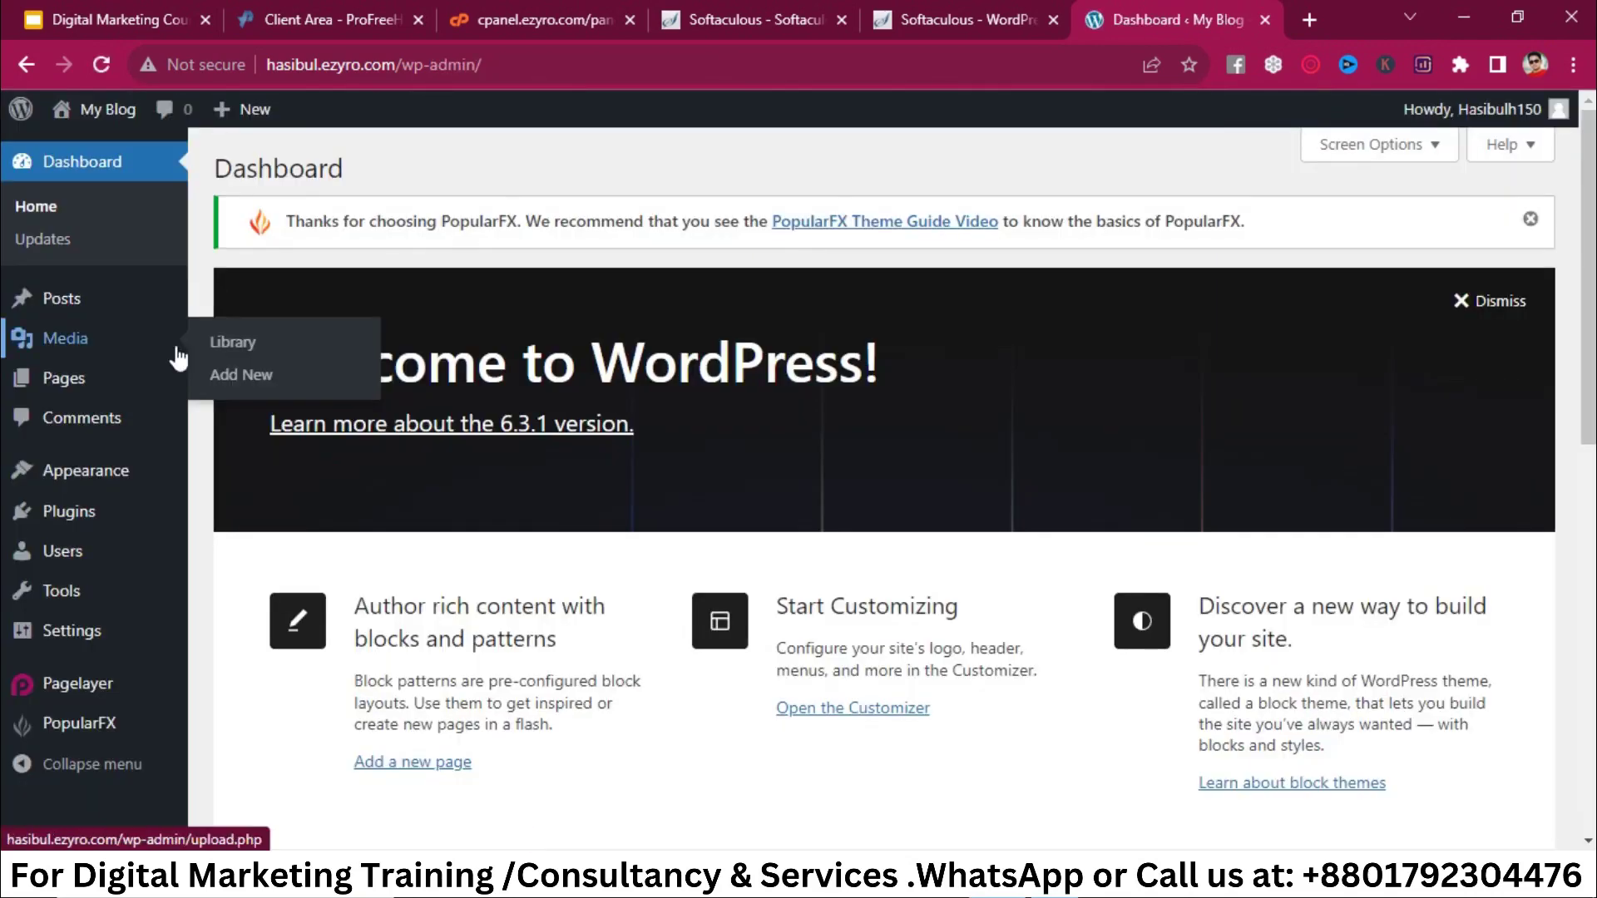
Step: Look over the Dashboard sidebar menu, then return to Softaculous's install-success tab
mouse_move(77, 353)
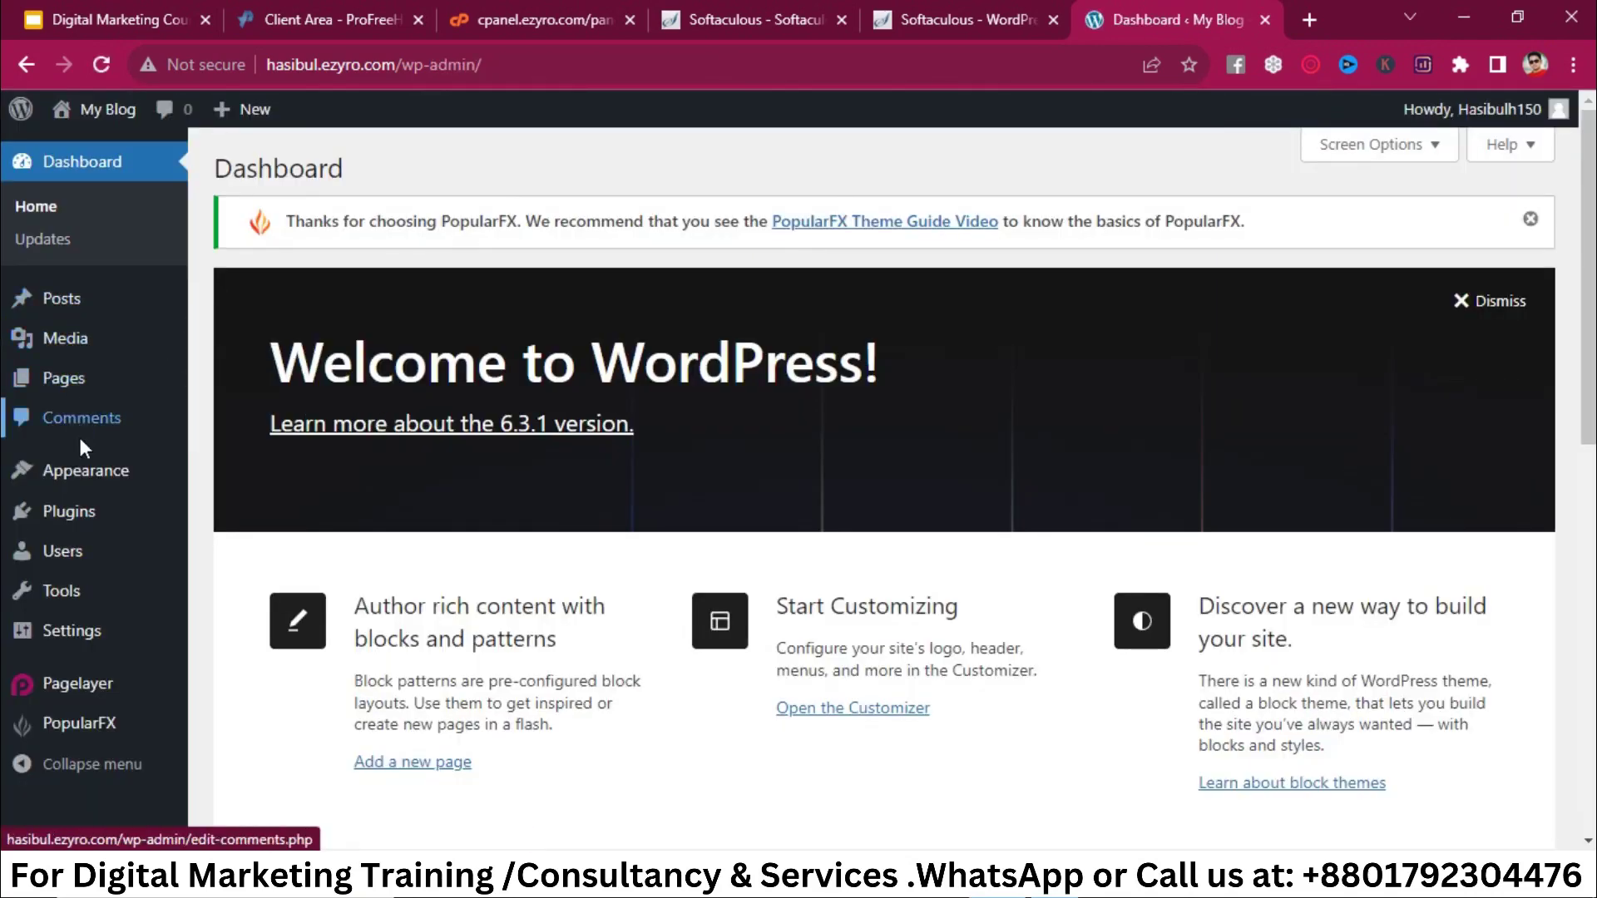
mouse_move(83, 480)
scroll(83, 480, down, 1)
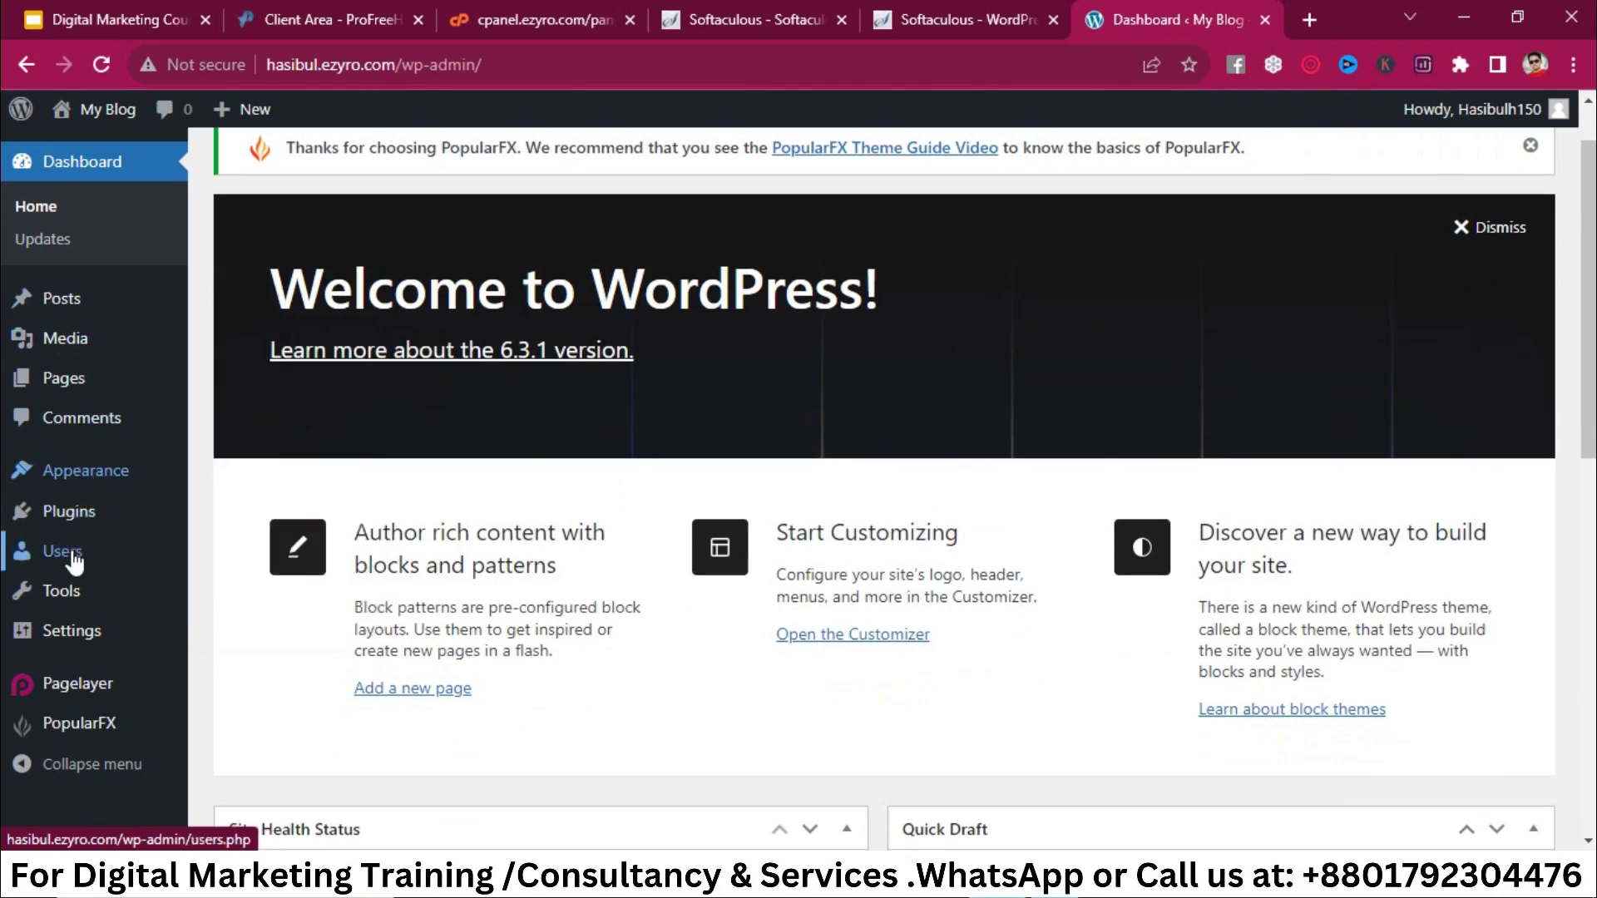
mouse_move(98, 662)
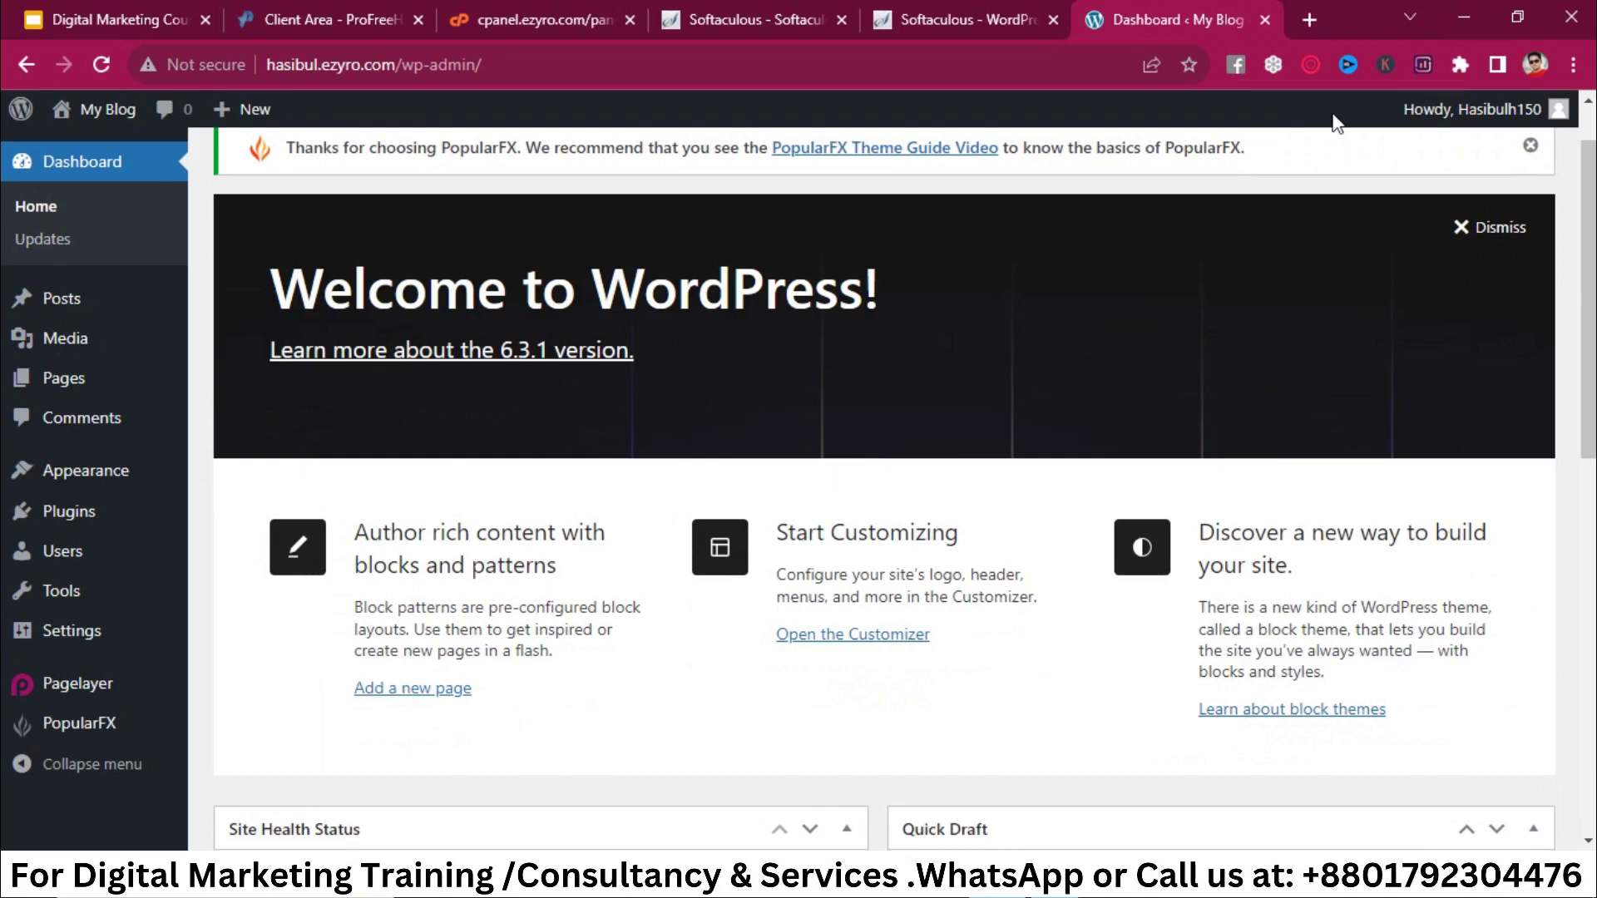
click(999, 16)
click(662, 15)
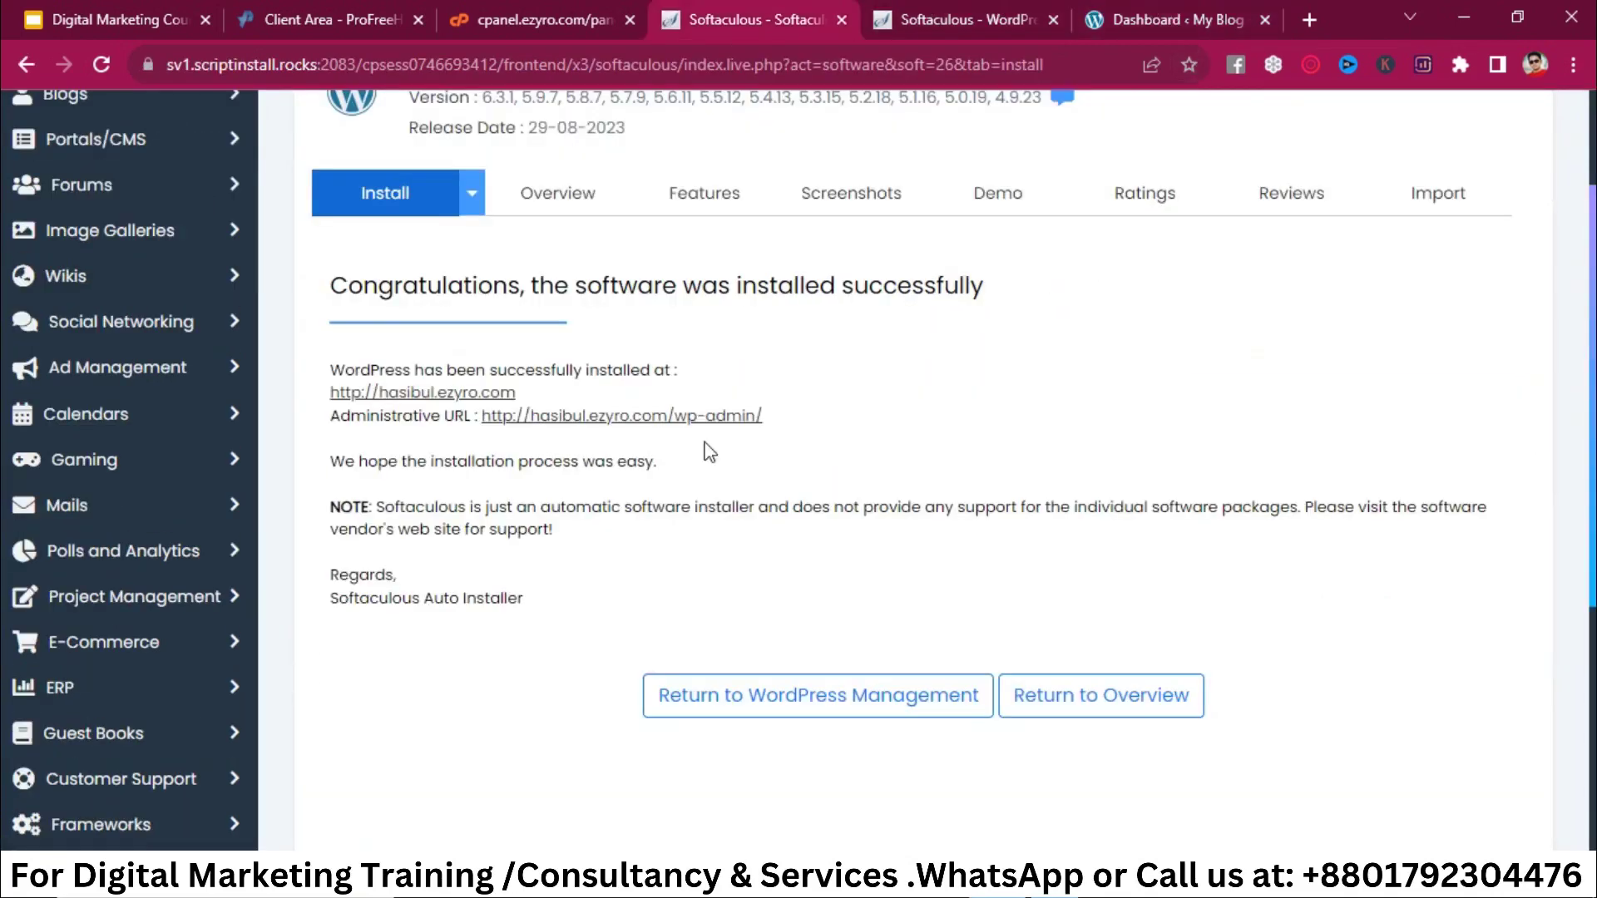
Step: Open the wp-admin administrative URL from the success page in a new tab
drag(804, 418, 478, 420)
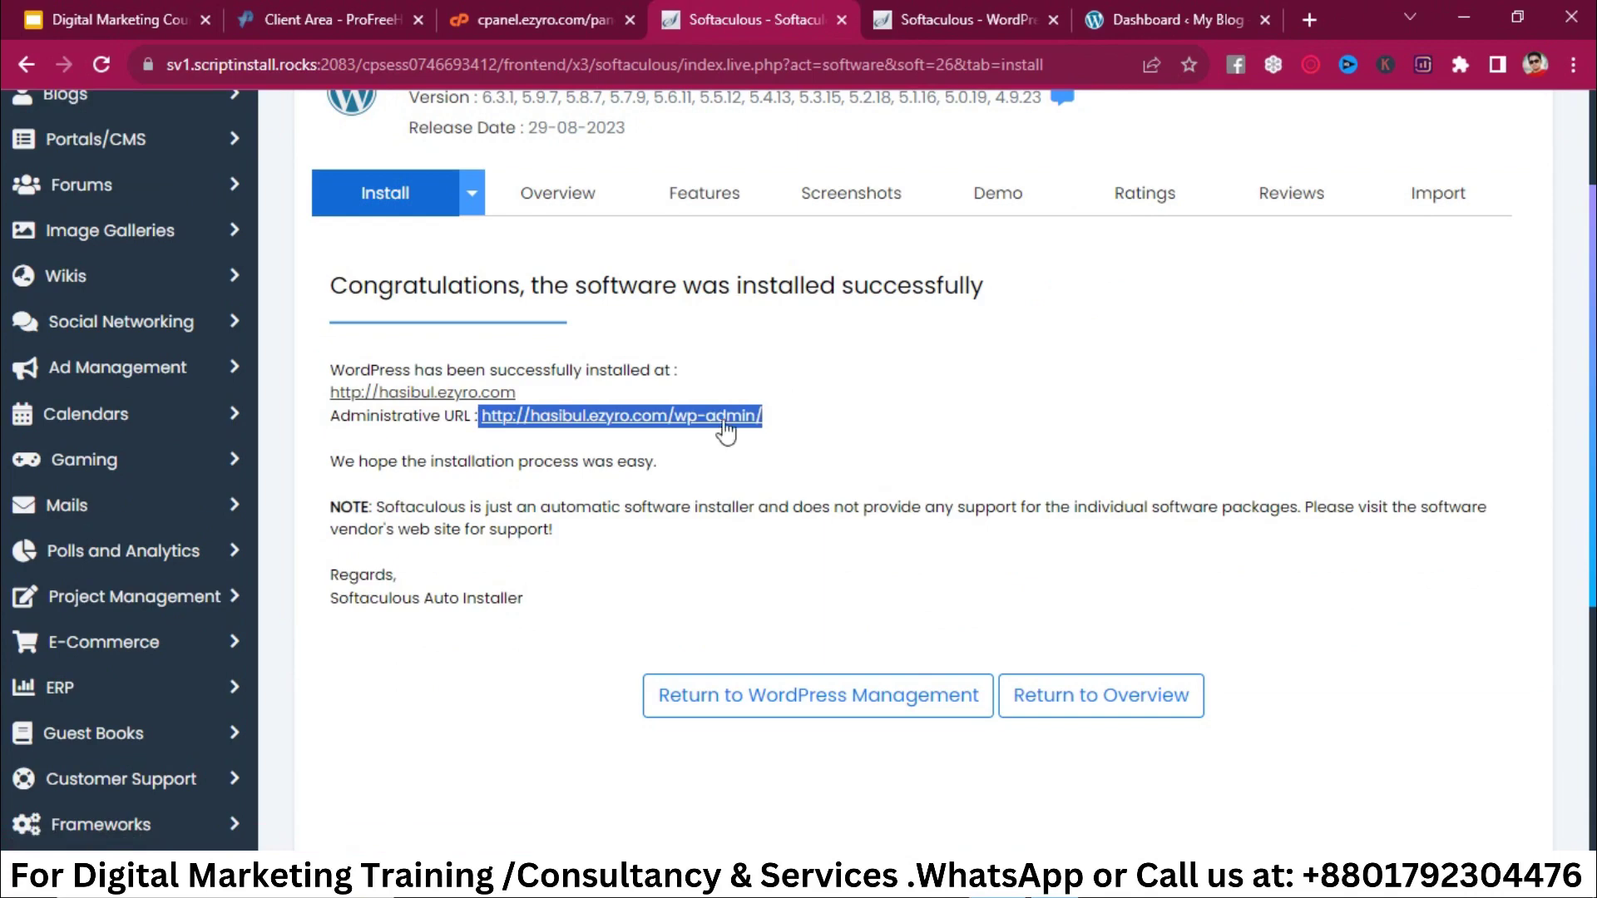
click(696, 420)
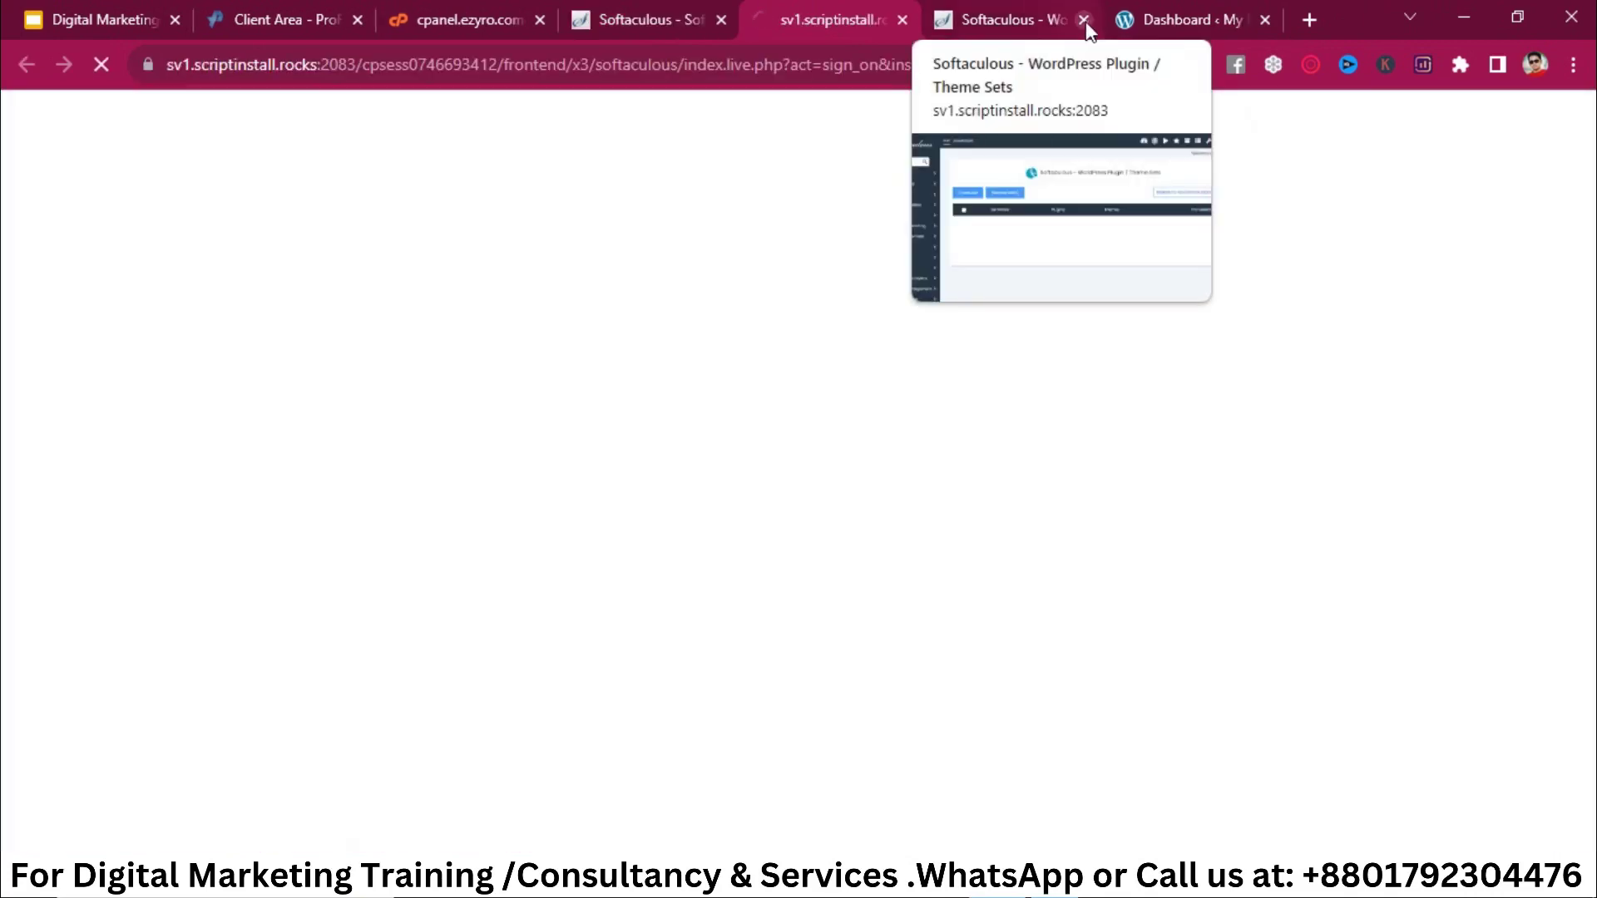
Step: Close the Softaculous plugin-sets tab and scroll through the My Blog admin Dashboard
click(1083, 20)
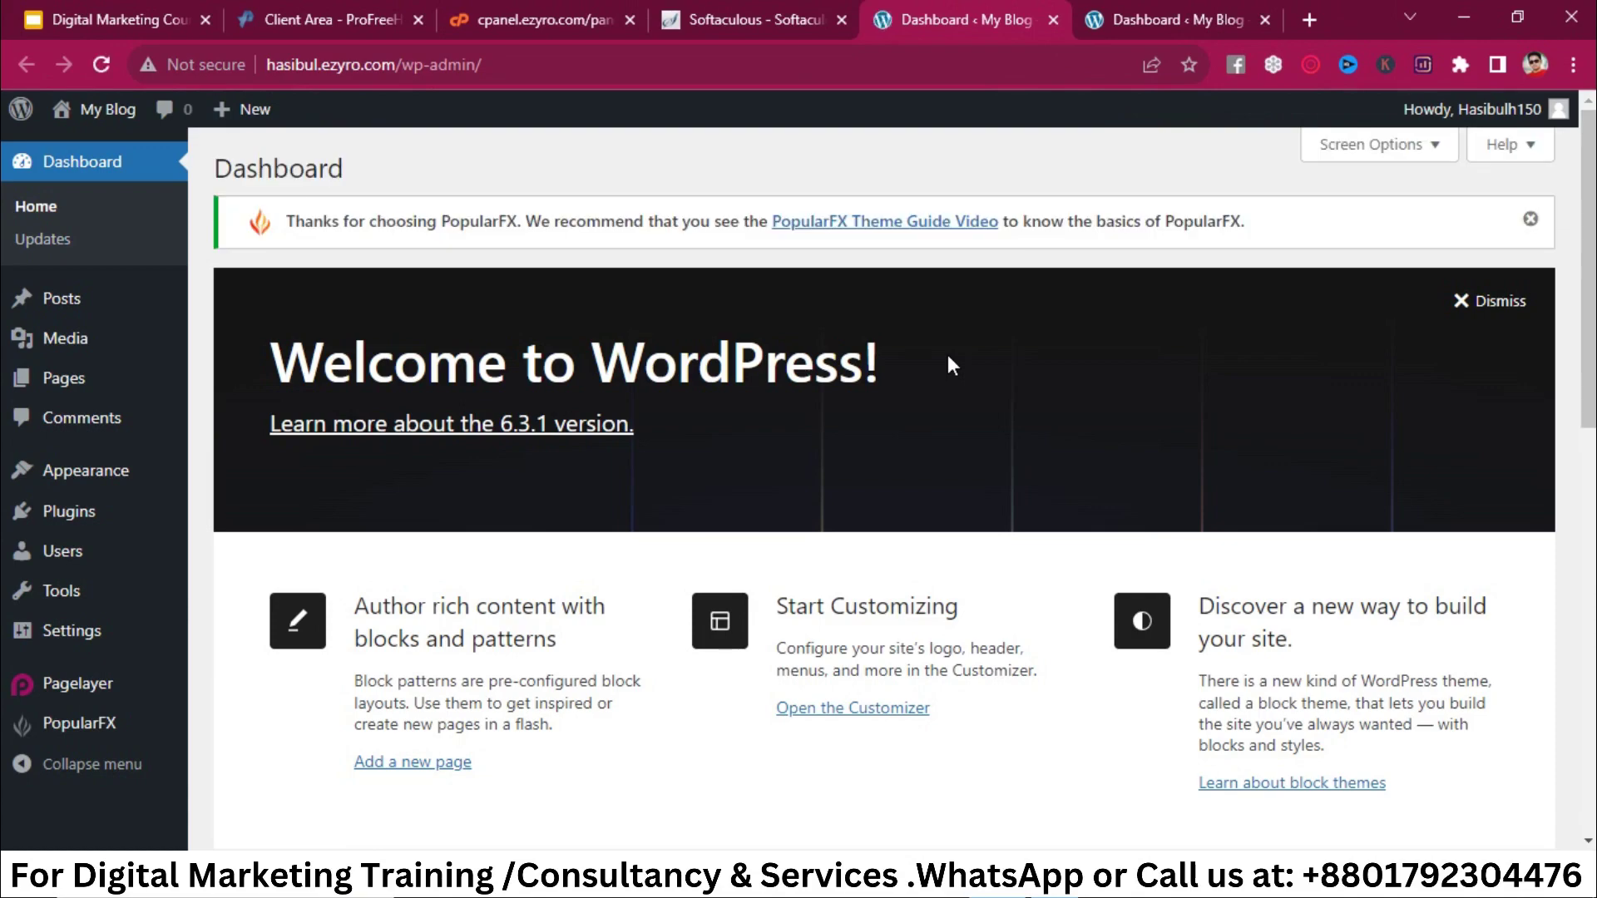
scroll(50, 592, down, 4)
scroll(50, 592, up, 4)
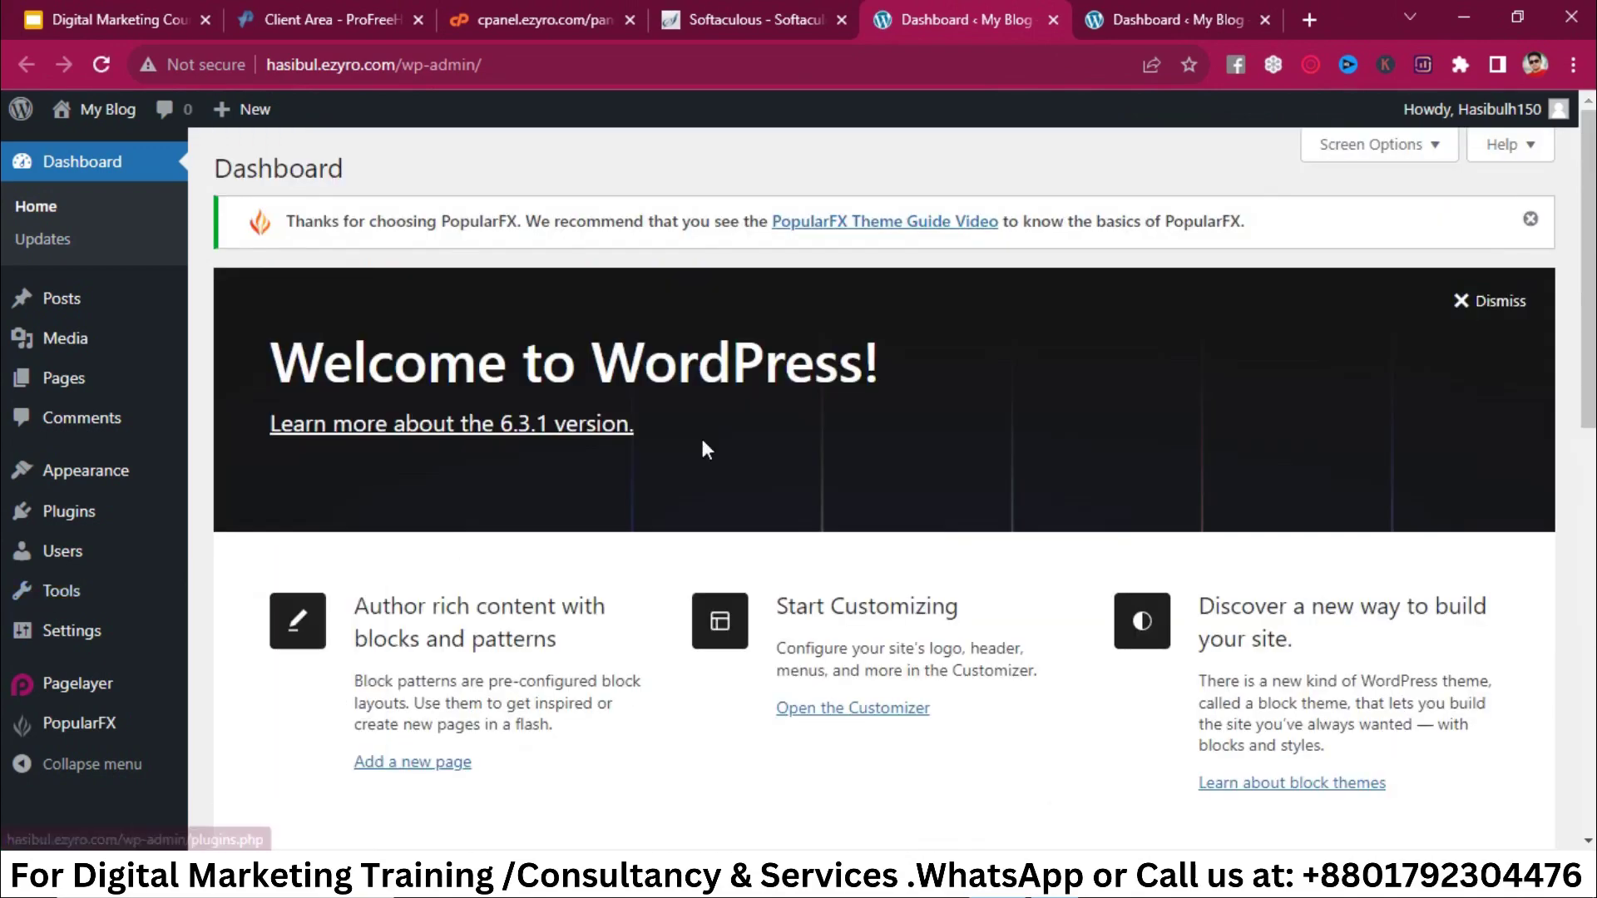
scroll(706, 449, down, 10)
scroll(706, 449, up, 8)
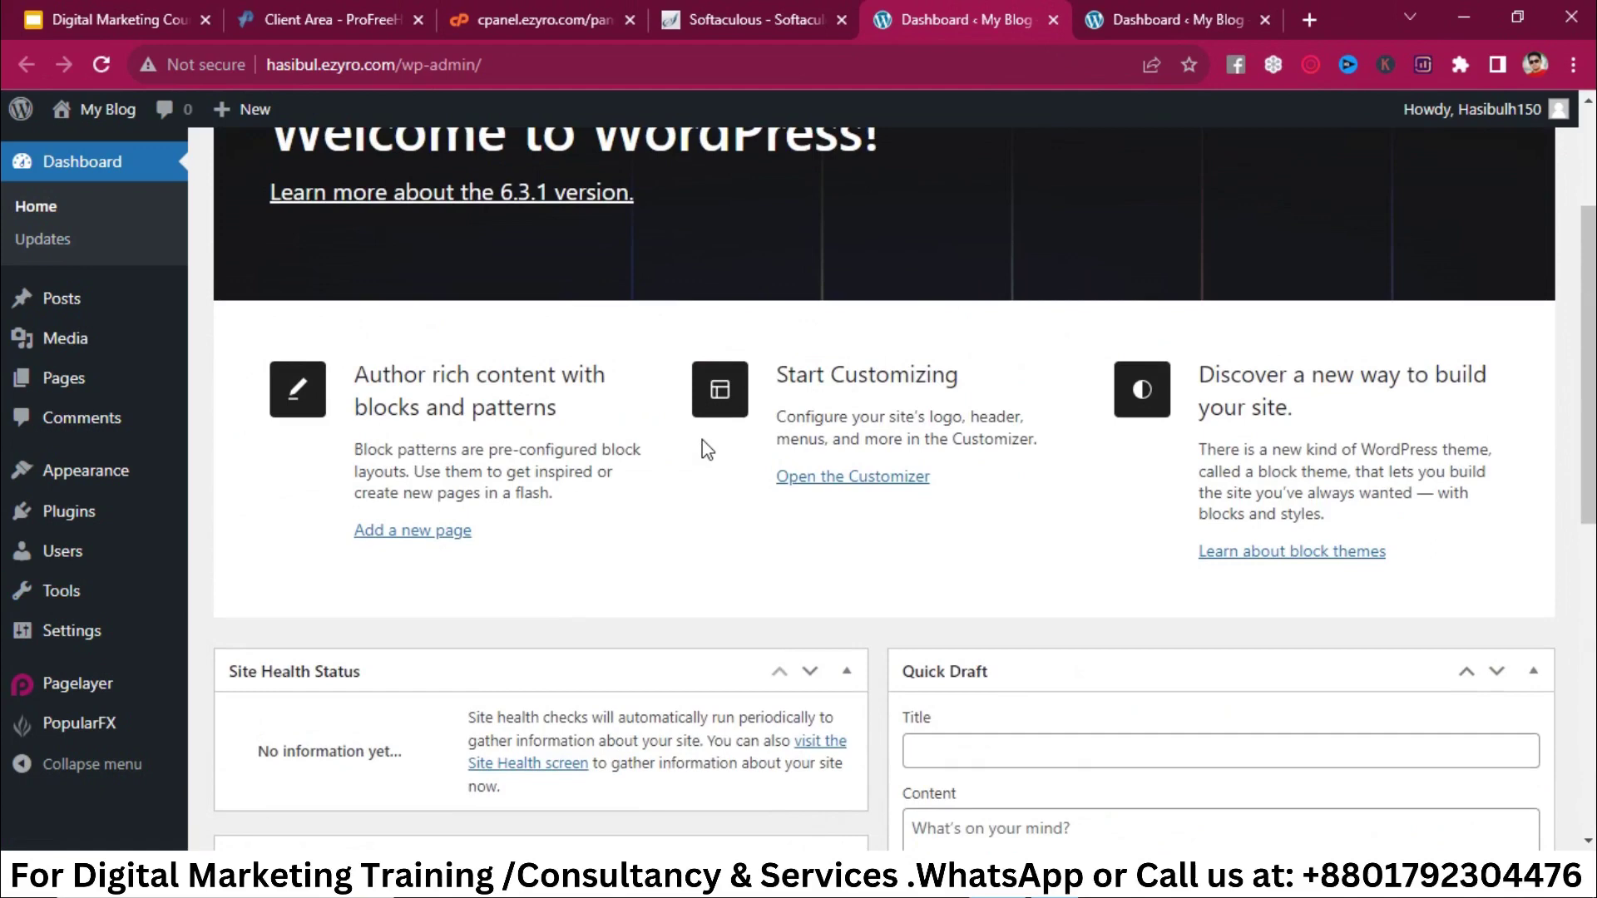
scroll(816, 370, up, 3)
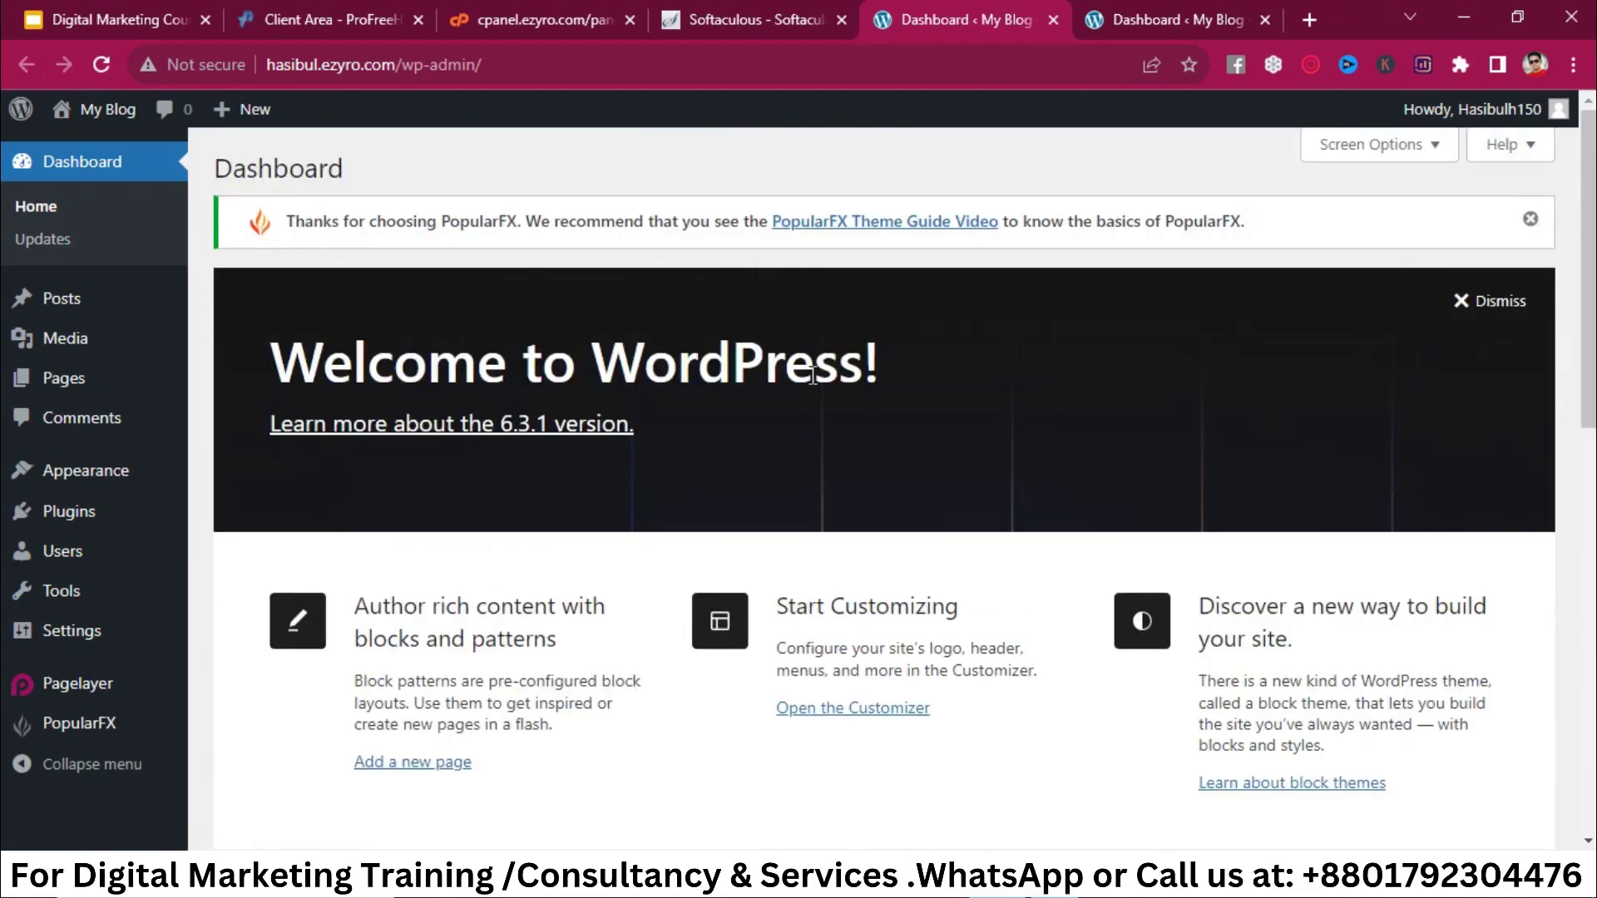